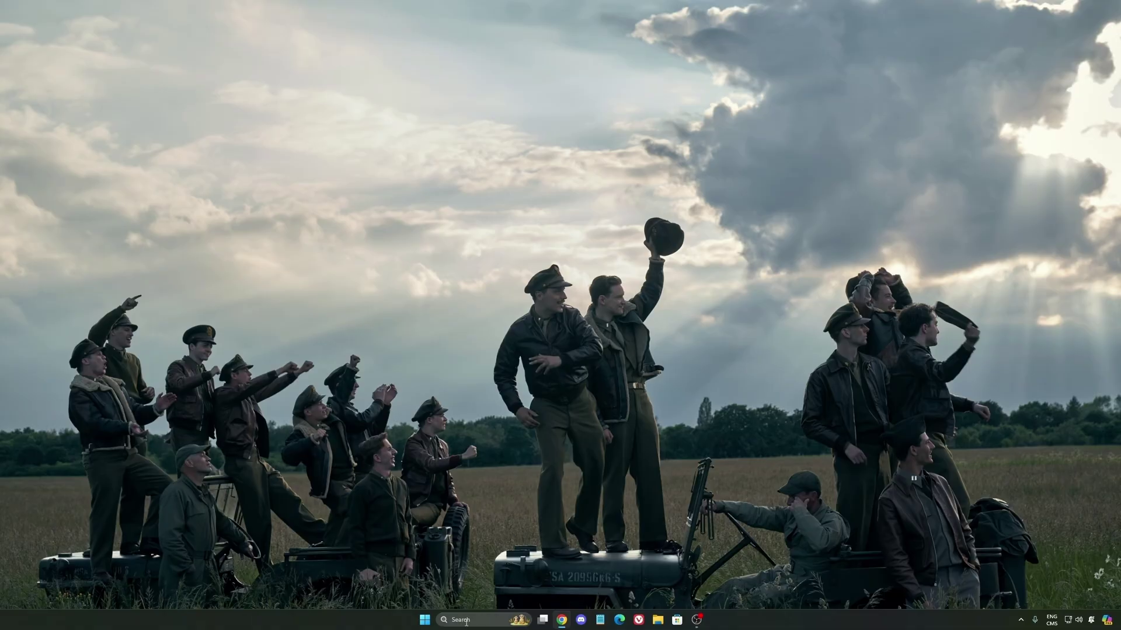
Launch the Windows Settings app by searching 'seti' from the taskbar.
{"action": "left_click", "coordinate": [466, 622]}
{"action": "type", "text": "seti"}
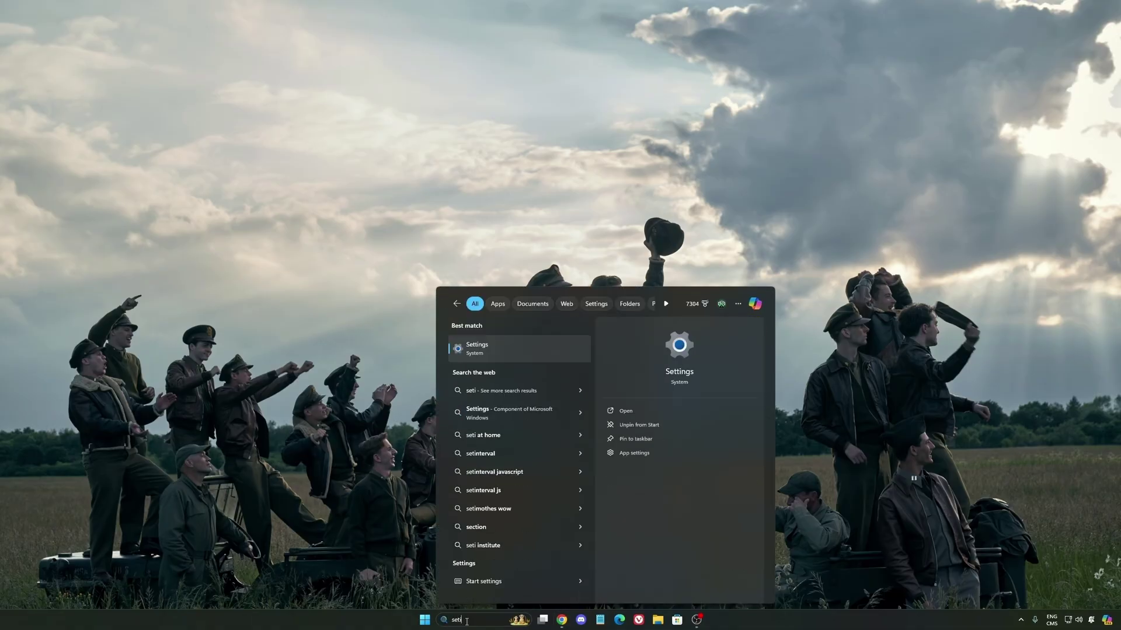
{"action": "key", "text": "Return"}
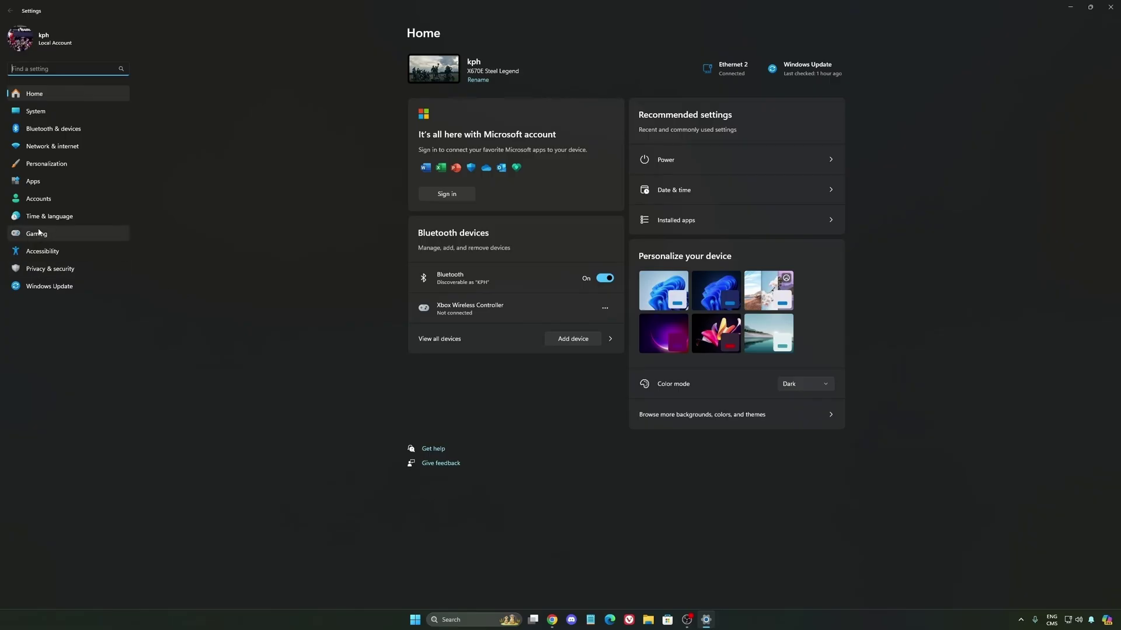
Go to Gaming > Game Bar and check that controller access to Game Bar is Off.
{"action": "left_click", "coordinate": [58, 233]}
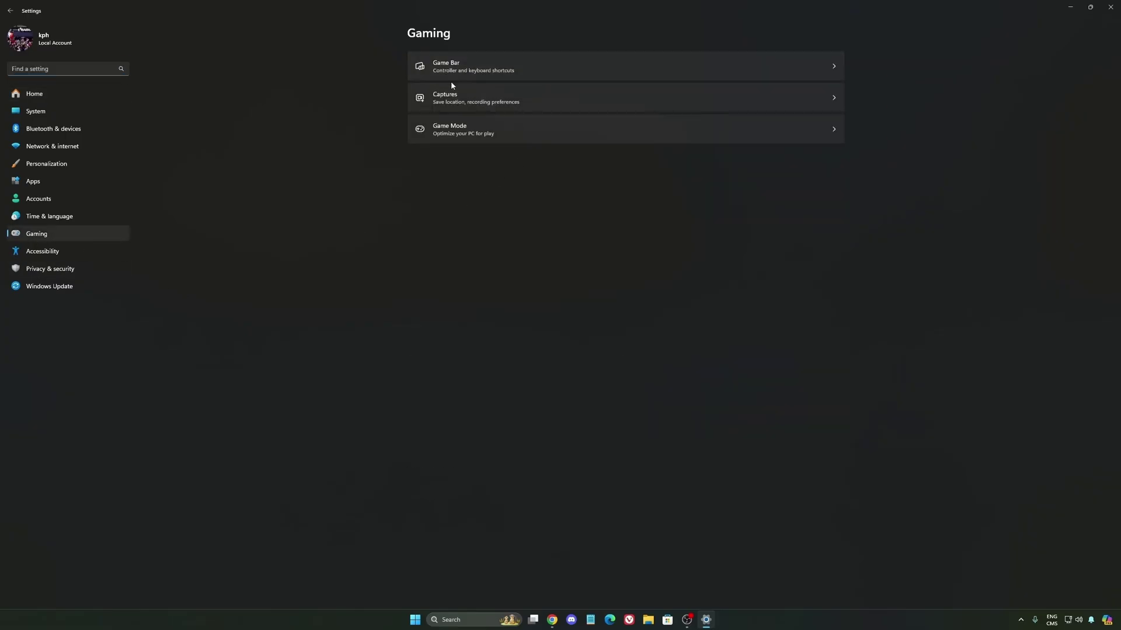
{"action": "left_click", "coordinate": [438, 64]}
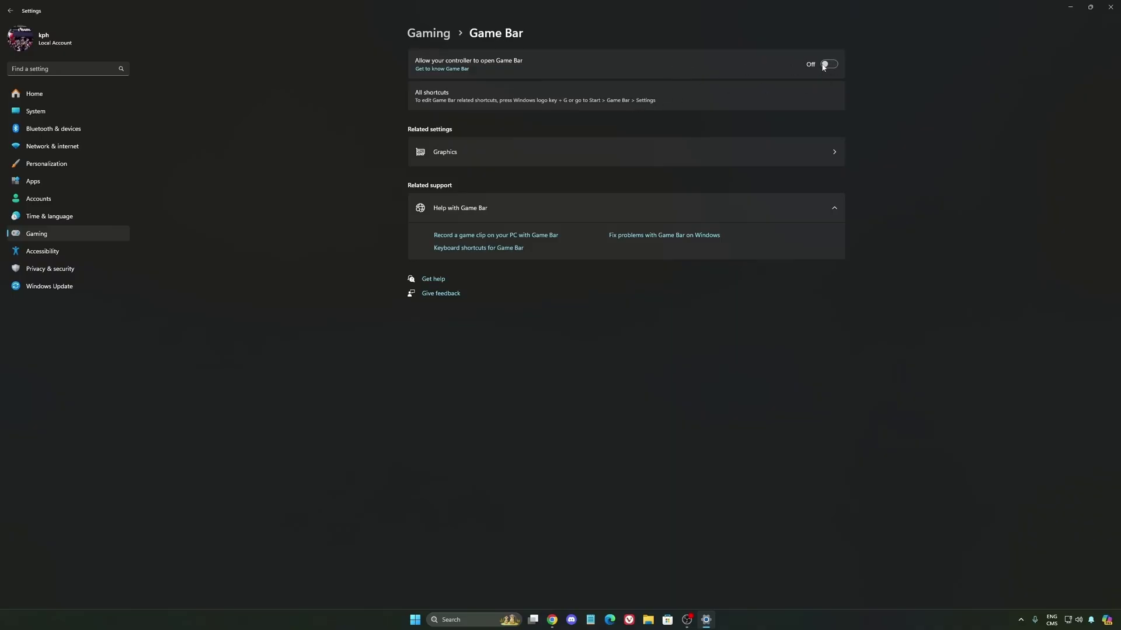
Review the default graphics settings and Captures, then confirm Game Mode is On.
{"action": "left_click", "coordinate": [524, 155]}
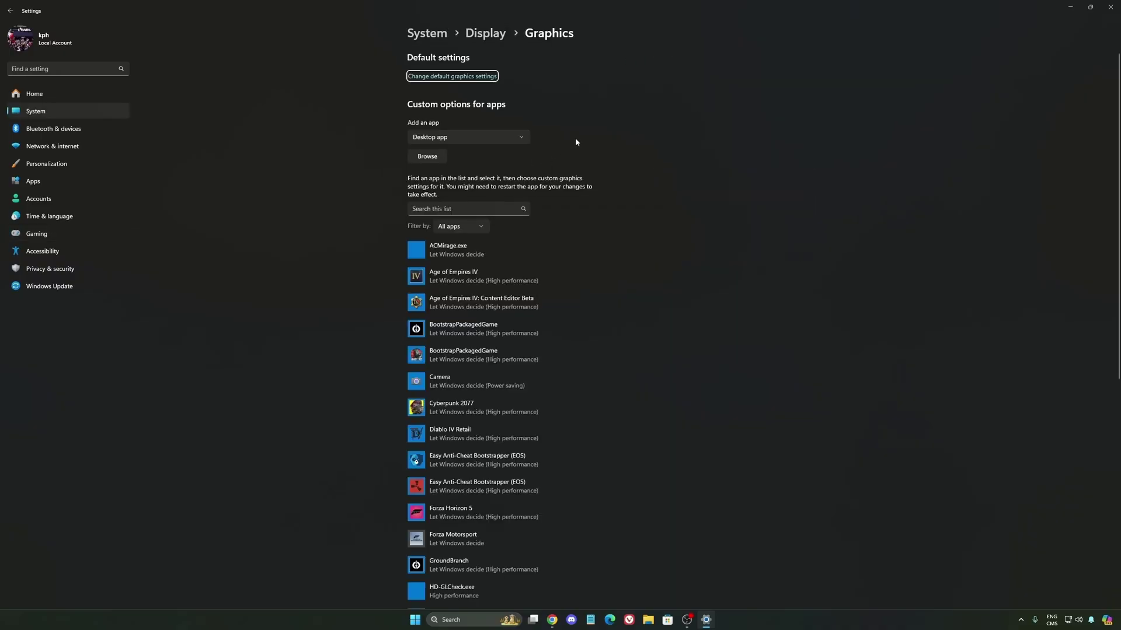
{"action": "left_click", "coordinate": [463, 80]}
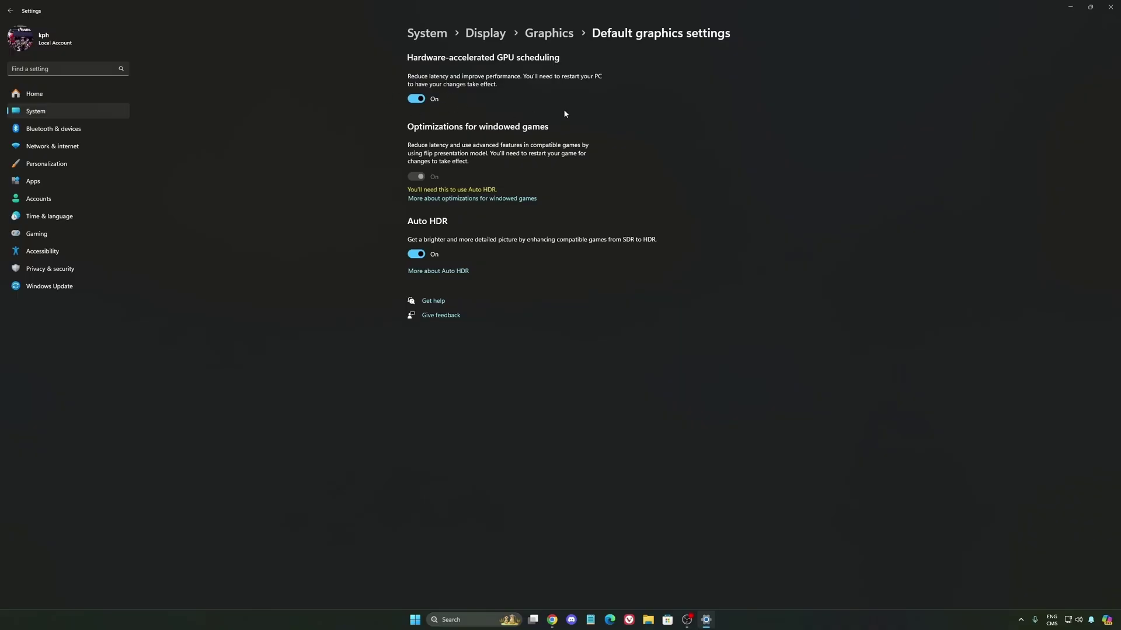
{"action": "left_click", "coordinate": [57, 233]}
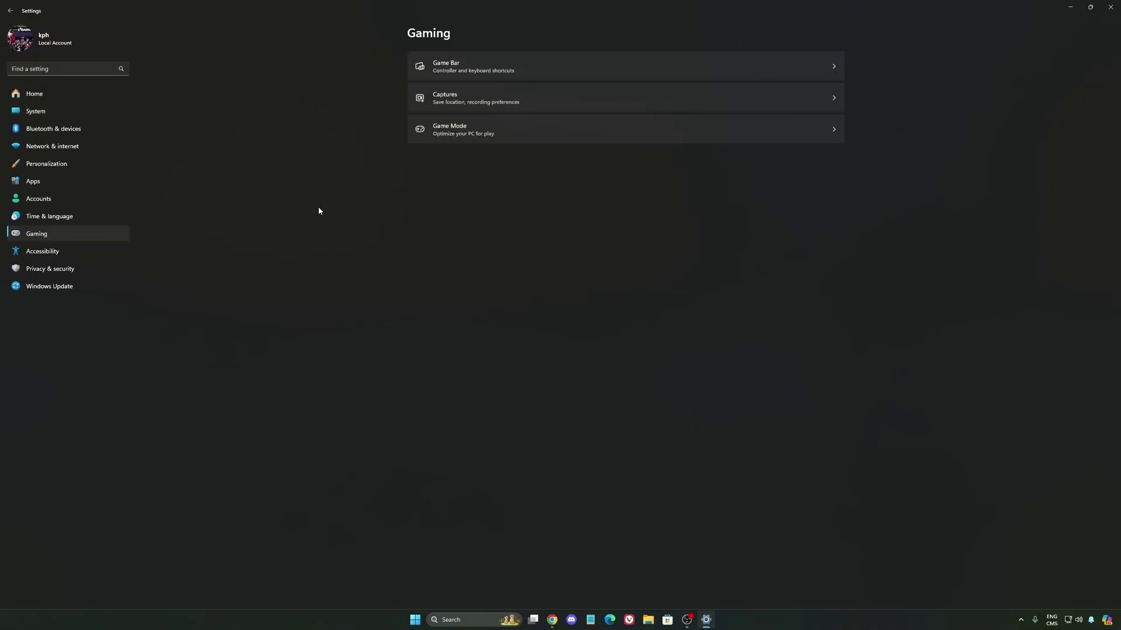
{"action": "left_click", "coordinate": [559, 103]}
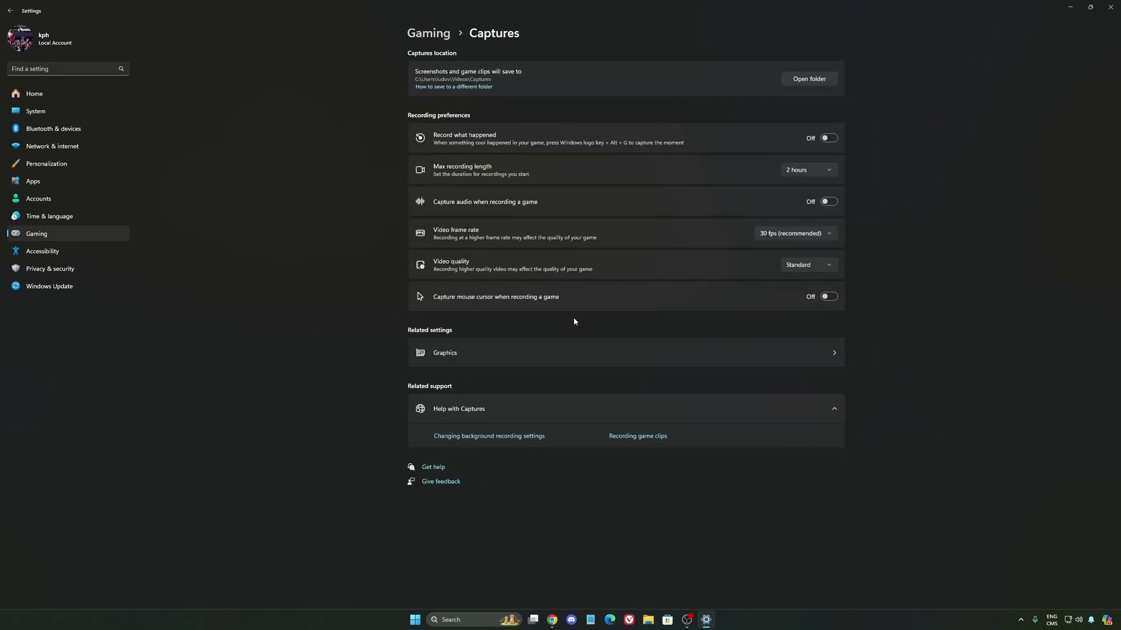
{"action": "left_click", "coordinate": [64, 239]}
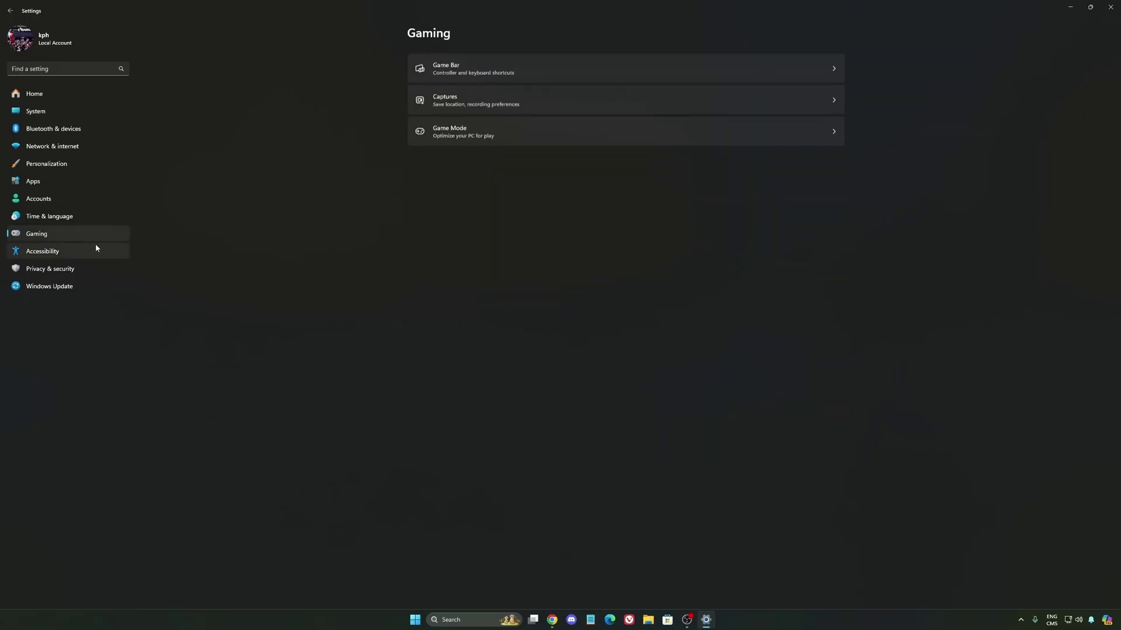
{"action": "left_click", "coordinate": [518, 128]}
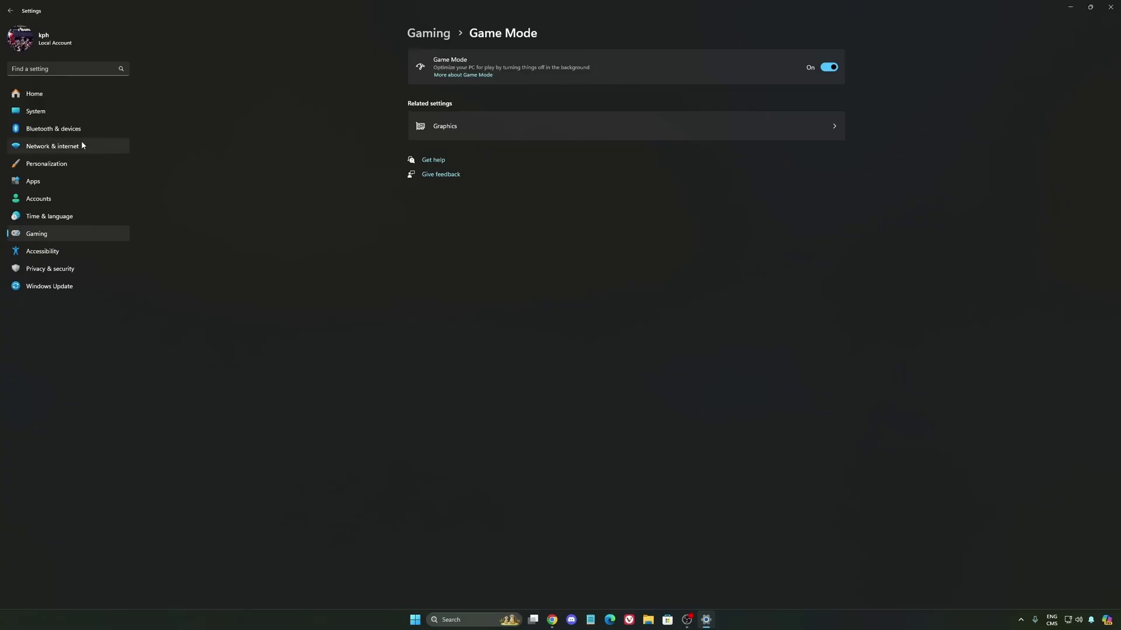
Check the System > Power mode options, leaving power mode on Balanced.
{"action": "left_click", "coordinate": [50, 111]}
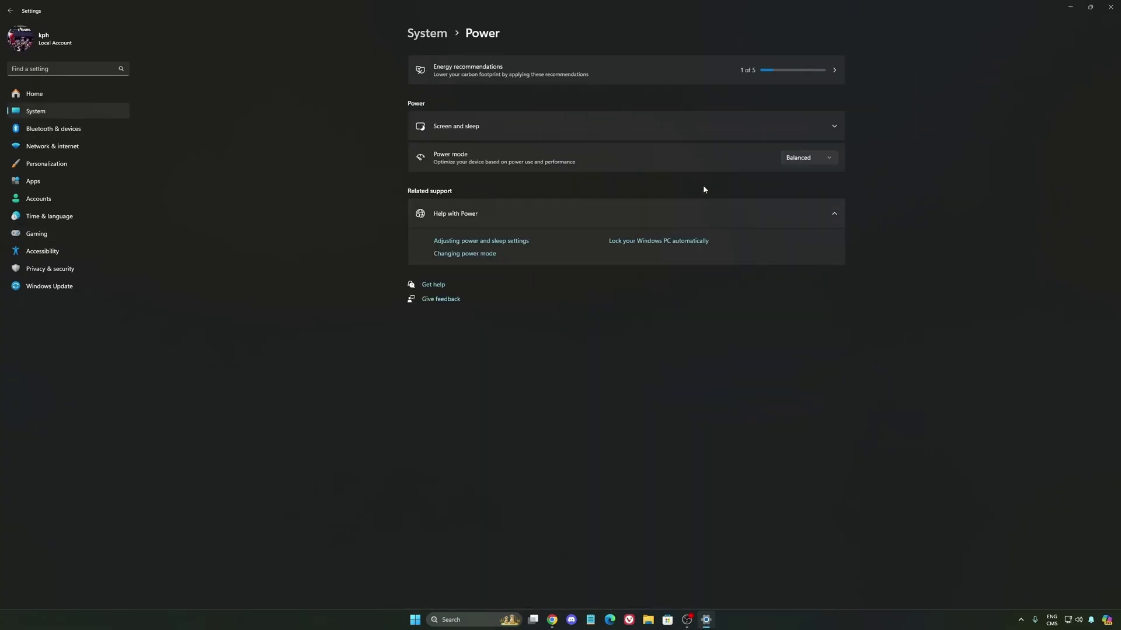
{"action": "left_click", "coordinate": [824, 164]}
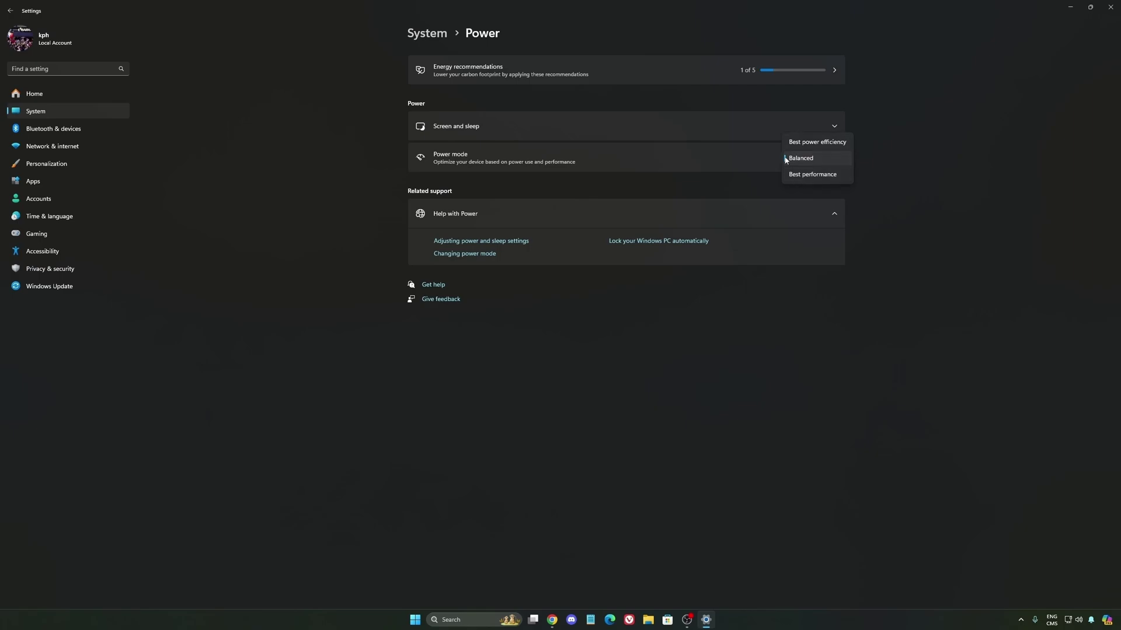
{"action": "left_click", "coordinate": [815, 160]}
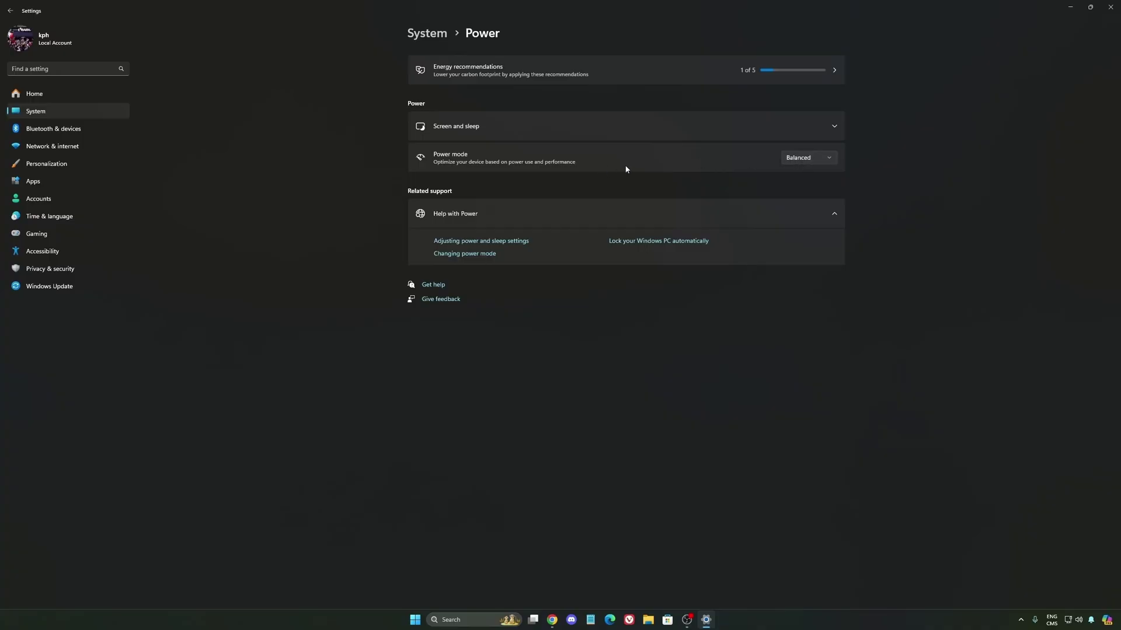
{"action": "left_click", "coordinate": [829, 159]}
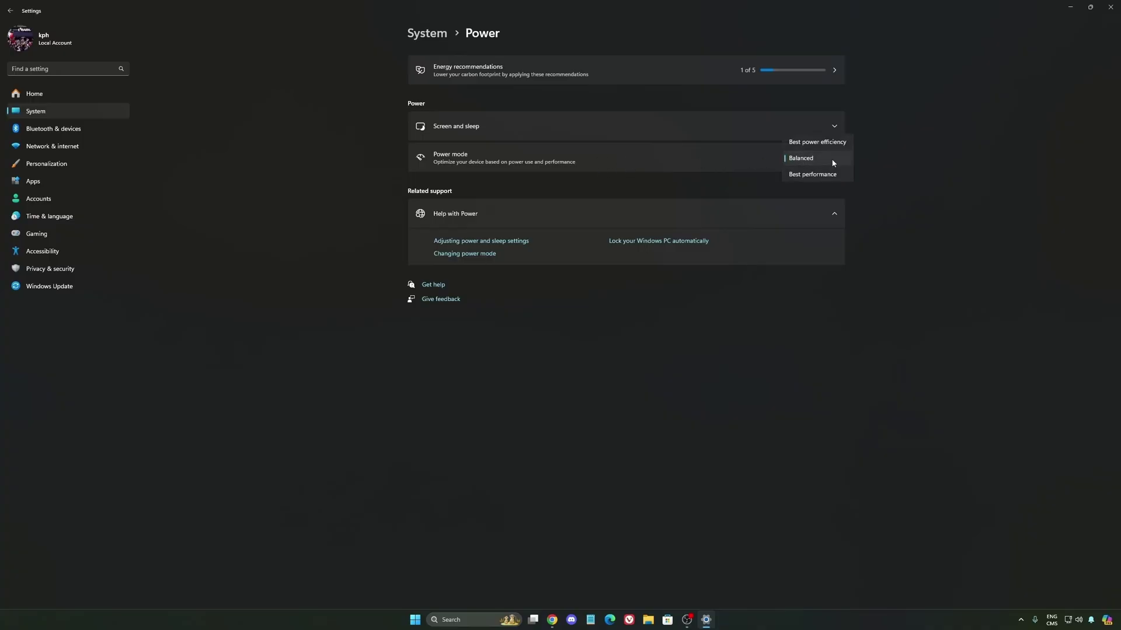
{"action": "left_click", "coordinate": [887, 189]}
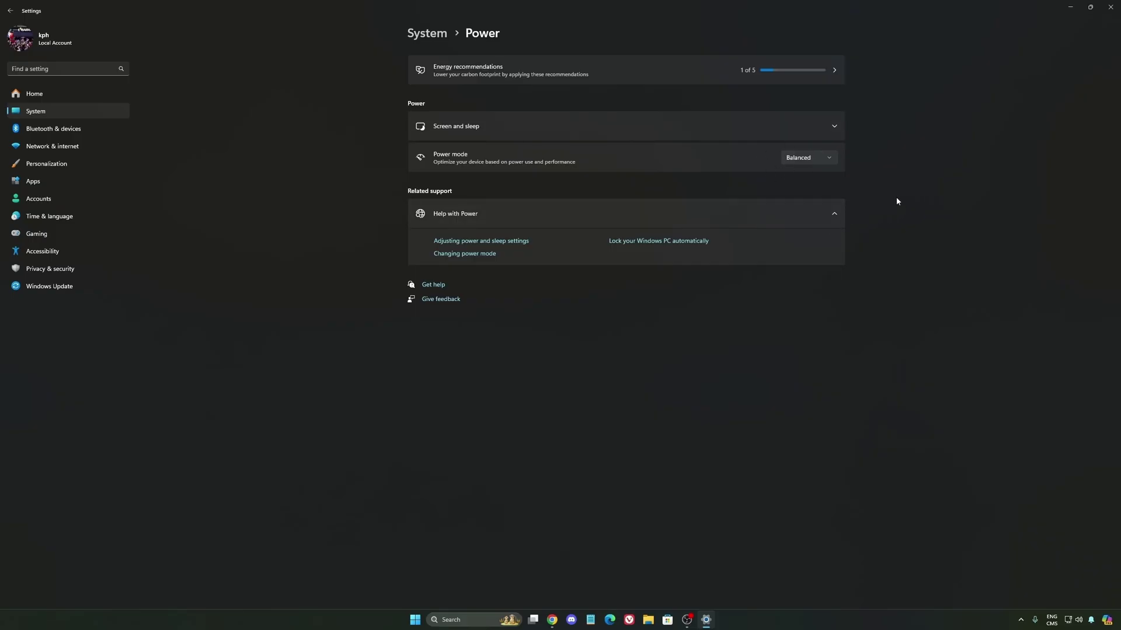
{"action": "left_click", "coordinate": [63, 96]}
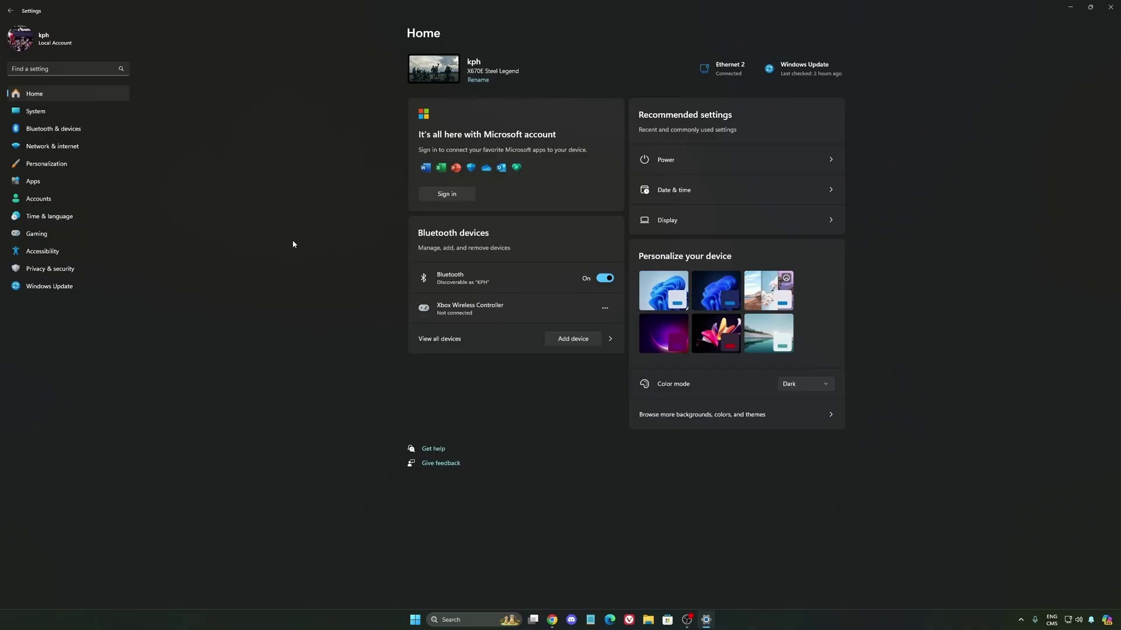
Open Windows Update and check that Windows is up to date.
{"action": "left_click", "coordinate": [116, 287]}
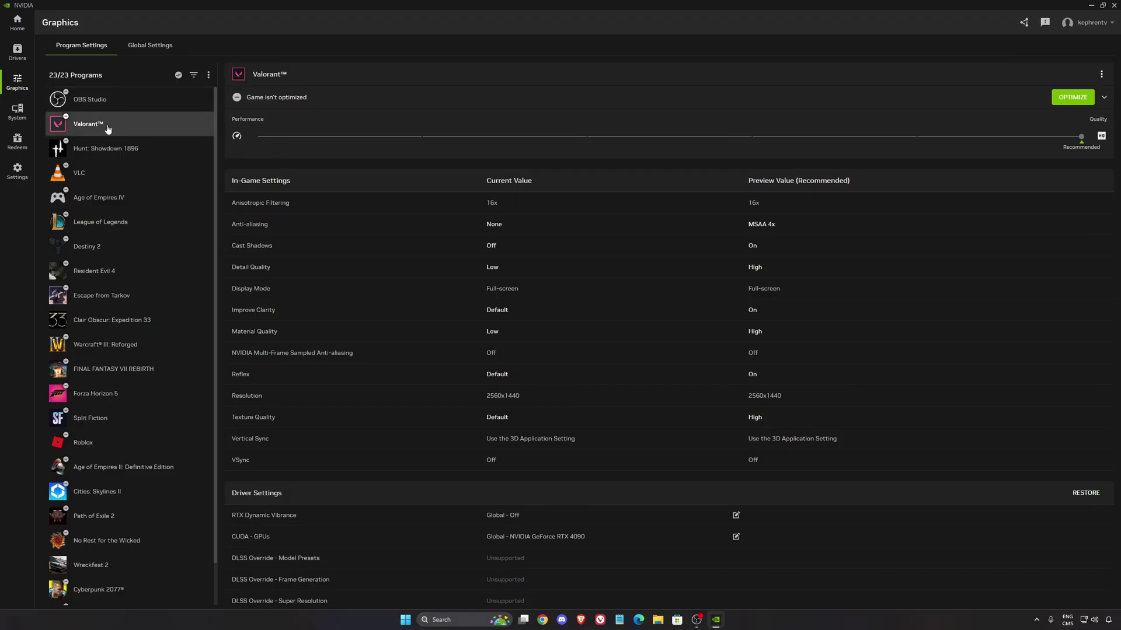
Scroll through Valorant's driver settings, then view the Global Settings driver list.
{"action": "scroll", "coordinate": [467, 282], "scroll_direction": "down", "scroll_amount": 5}
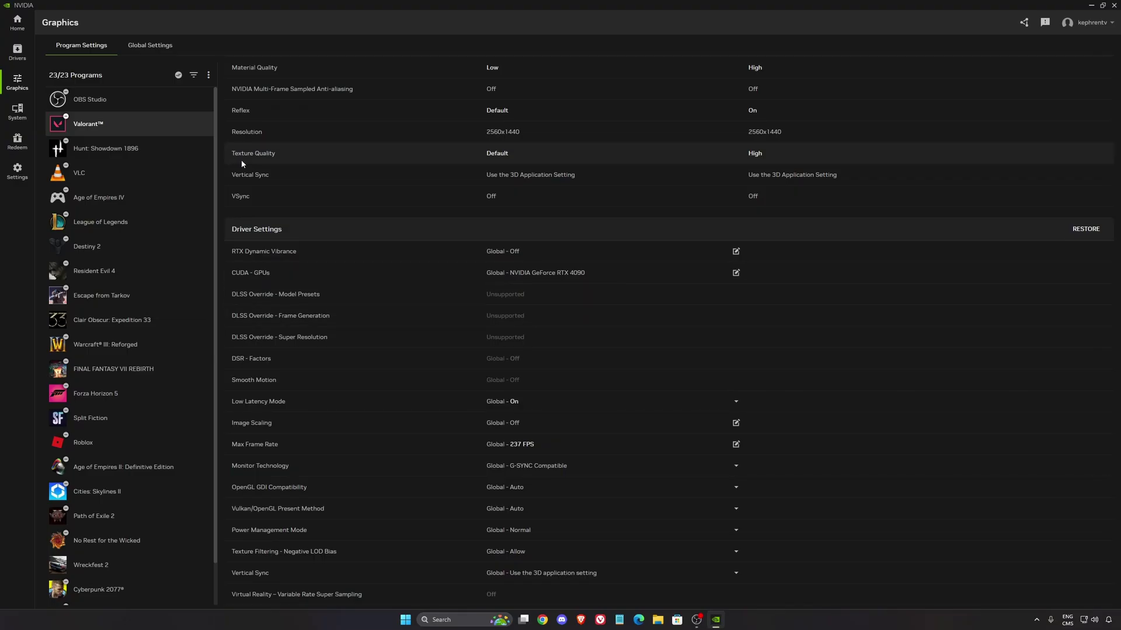
{"action": "left_click", "coordinate": [175, 44]}
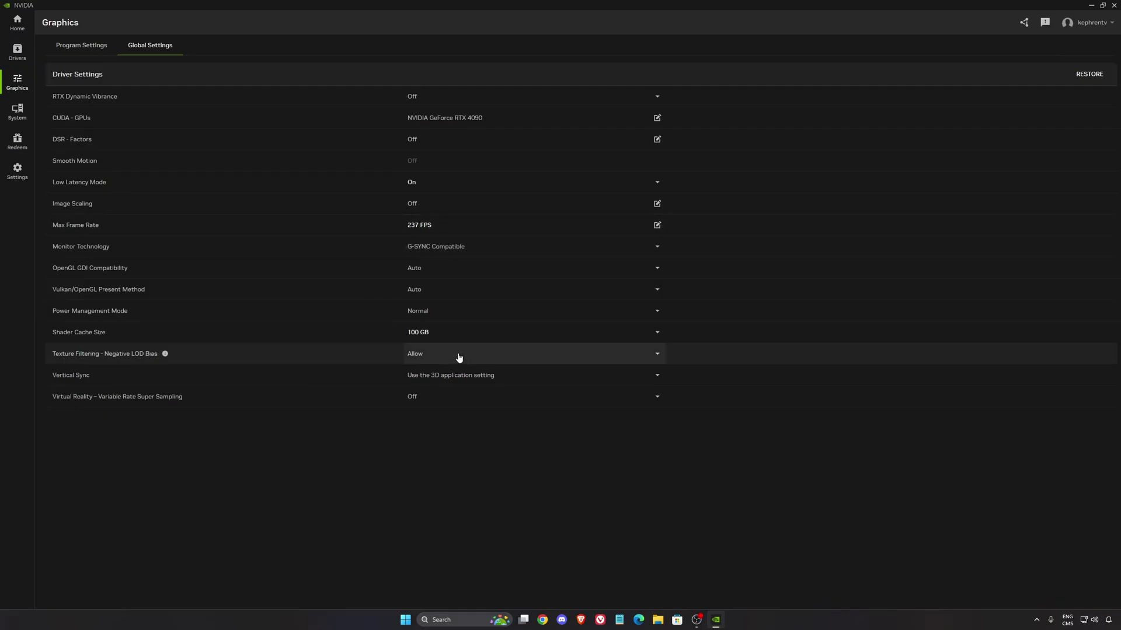
{"action": "left_click", "coordinate": [474, 335]}
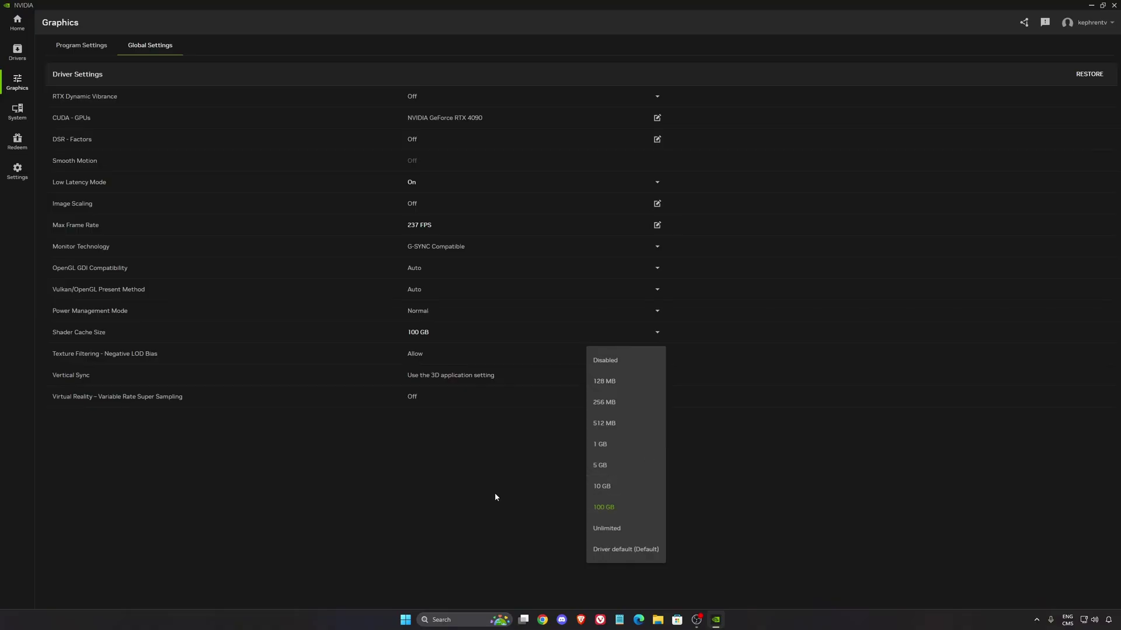
{"action": "left_click", "coordinate": [461, 421]}
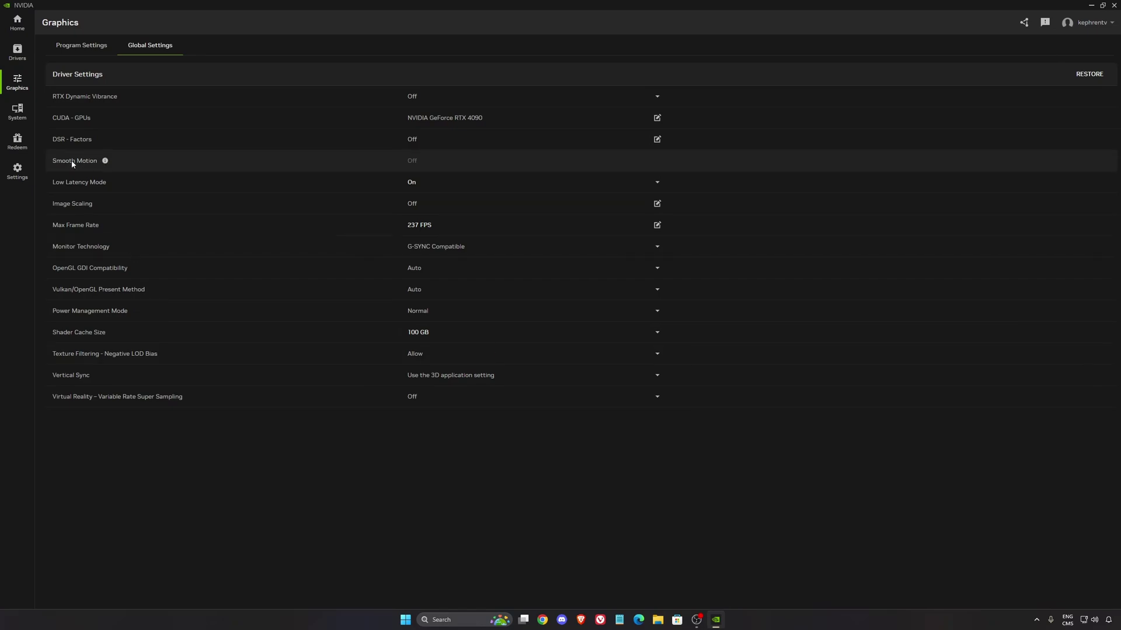
{"action": "left_click", "coordinate": [17, 111]}
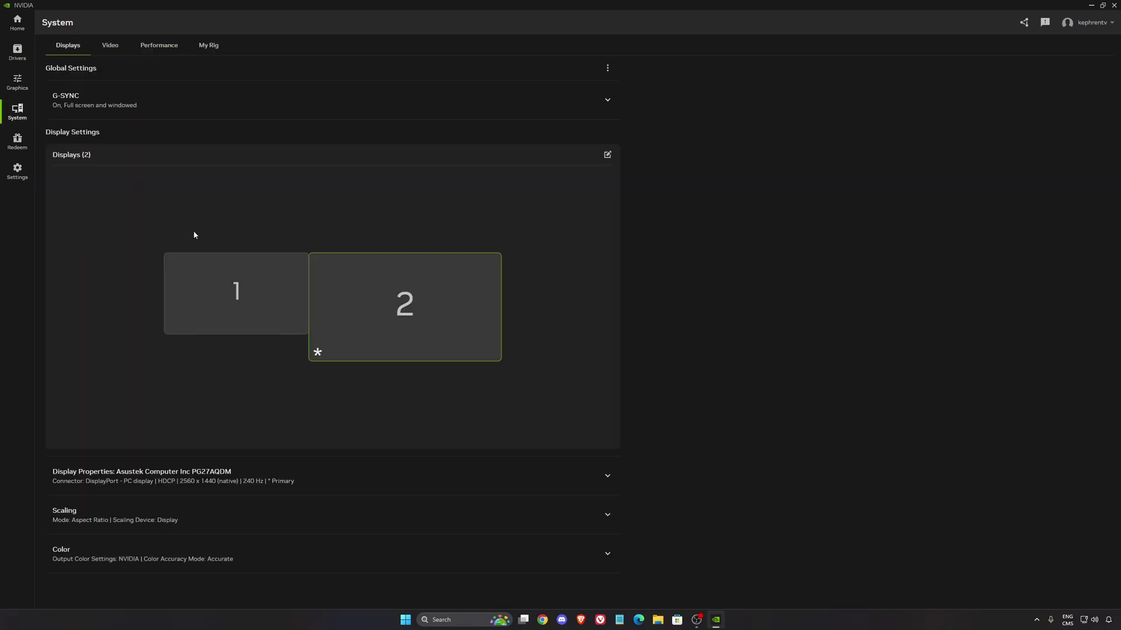
Review the G-SYNC mode and keep it On for full screen and windowed.
{"action": "left_click", "coordinate": [98, 108]}
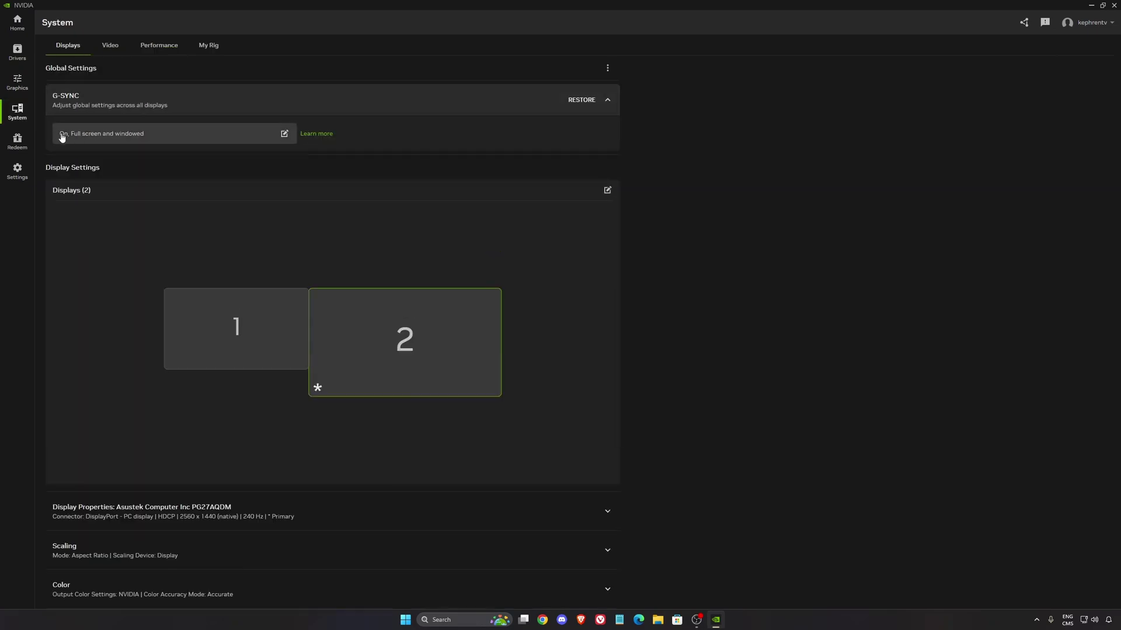
{"action": "left_click", "coordinate": [128, 141]}
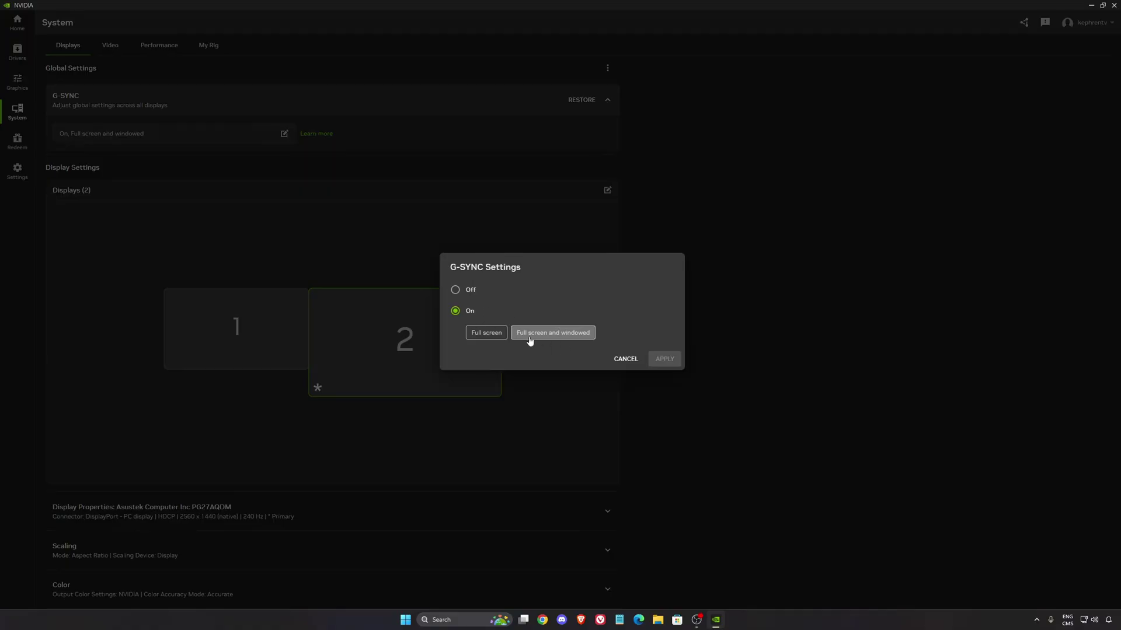
{"action": "left_click", "coordinate": [625, 360]}
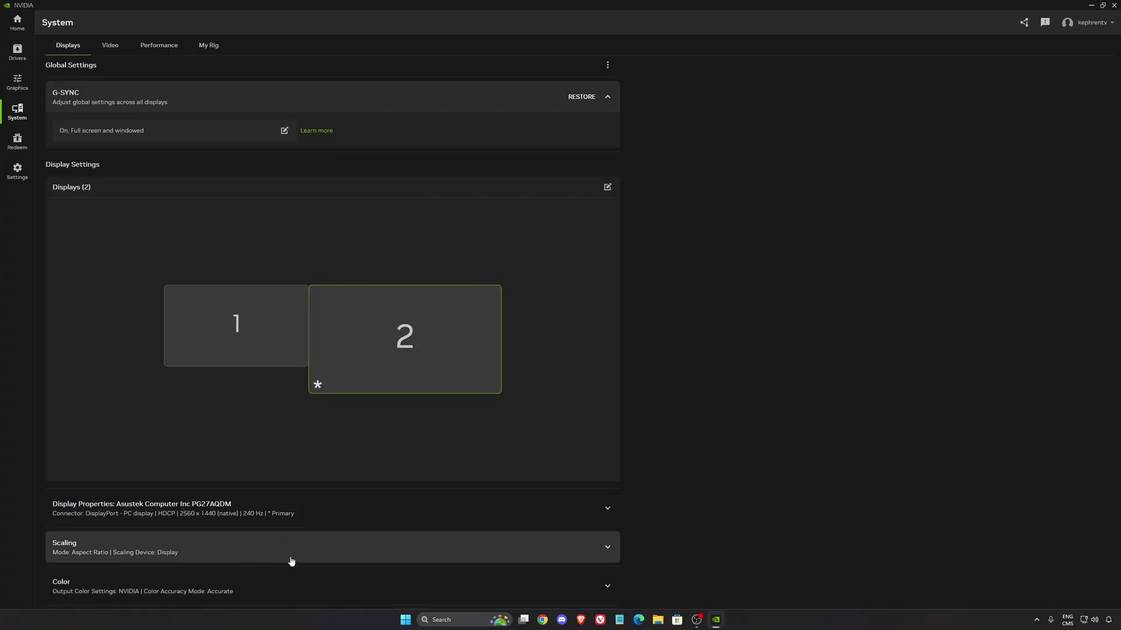
Confirm the primary display's refresh rate stays at 240 Hz.
{"action": "left_click", "coordinate": [294, 501]}
{"action": "scroll", "coordinate": [294, 499], "scroll_direction": "down", "scroll_amount": 3}
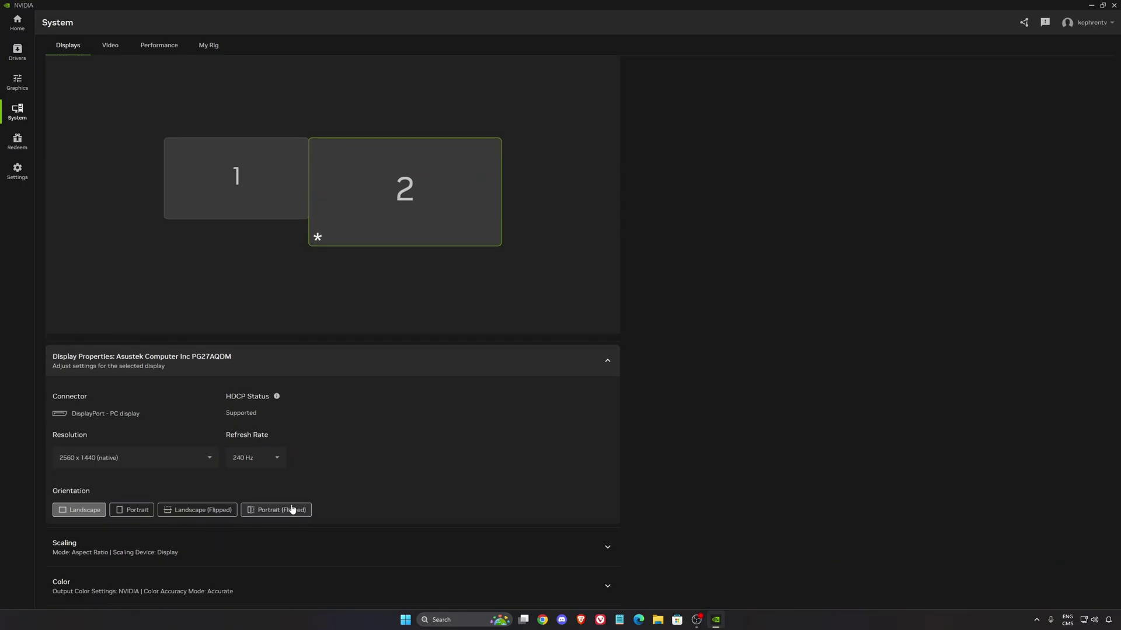
{"action": "left_click", "coordinate": [253, 458]}
{"action": "left_click", "coordinate": [262, 459]}
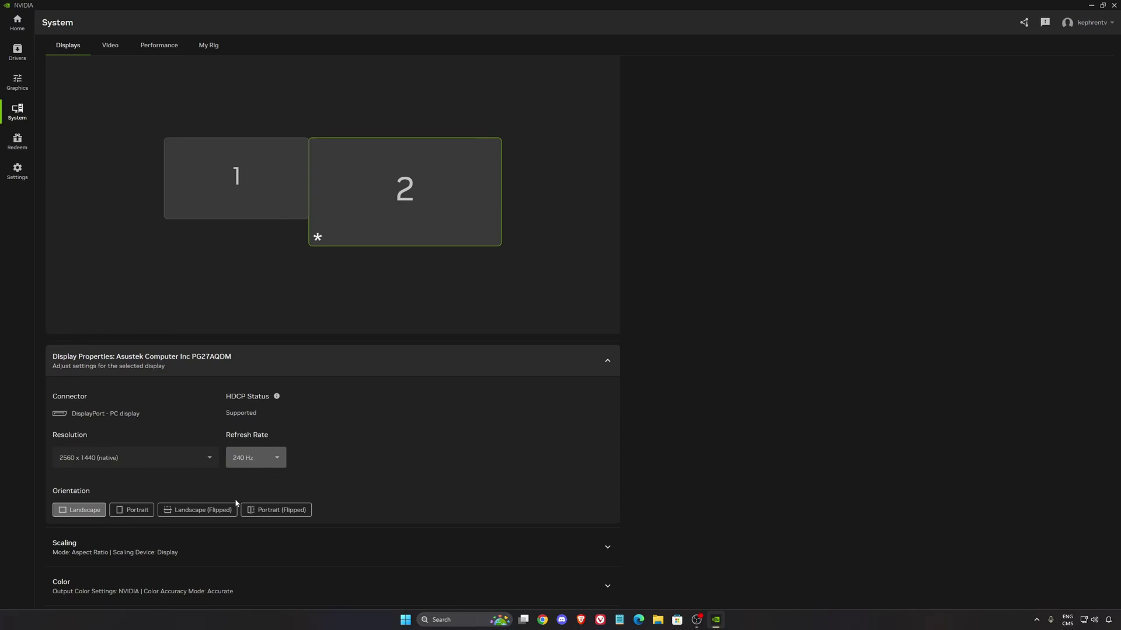
Keep the display's output colour depth at 10 bpc with full dynamic range.
{"action": "left_click", "coordinate": [572, 584]}
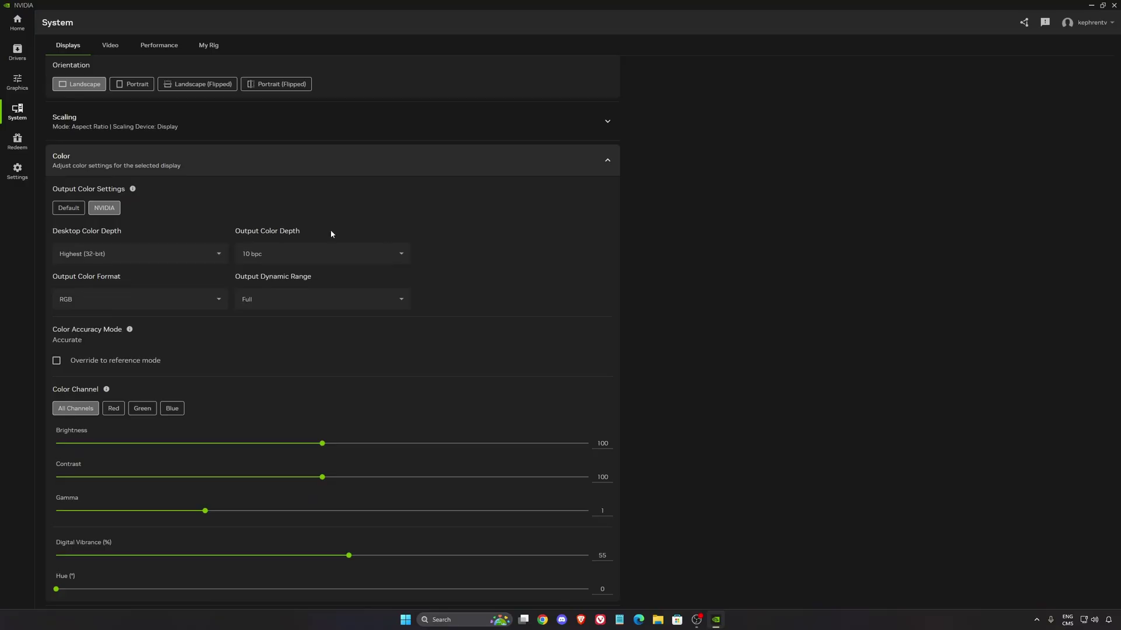
{"action": "left_click", "coordinate": [254, 254]}
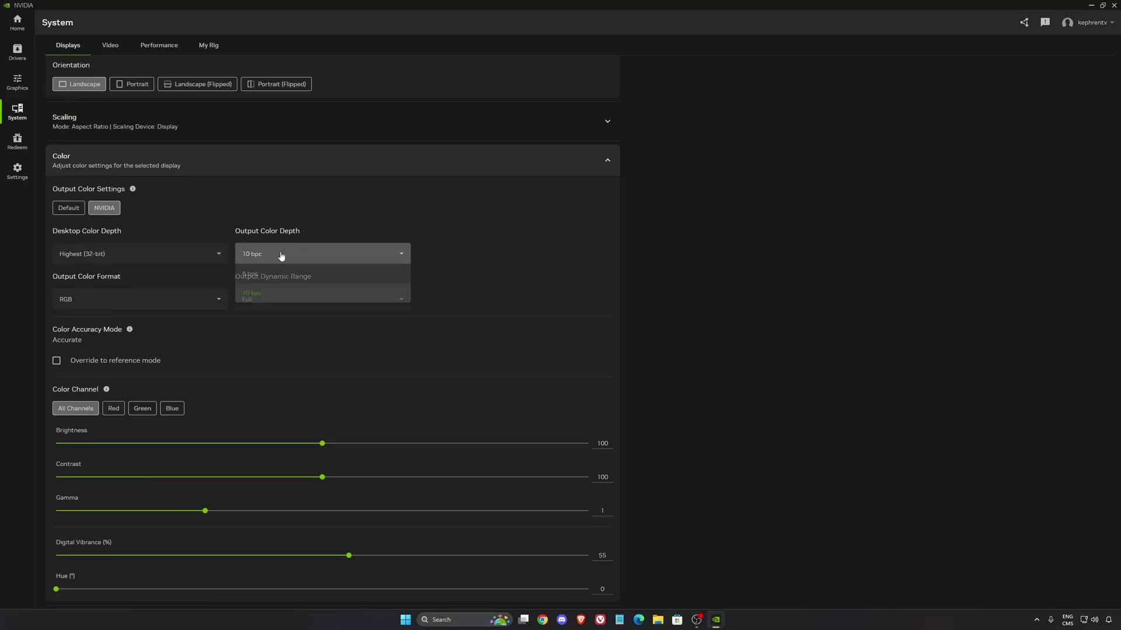
{"action": "left_click", "coordinate": [504, 280]}
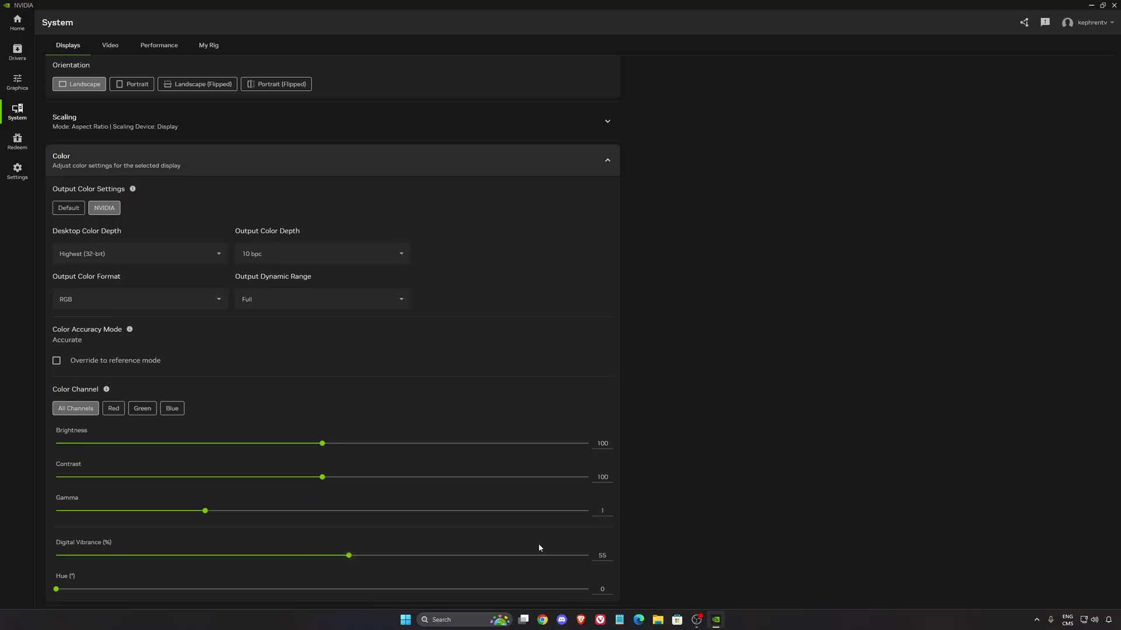
{"action": "left_click", "coordinate": [166, 46]}
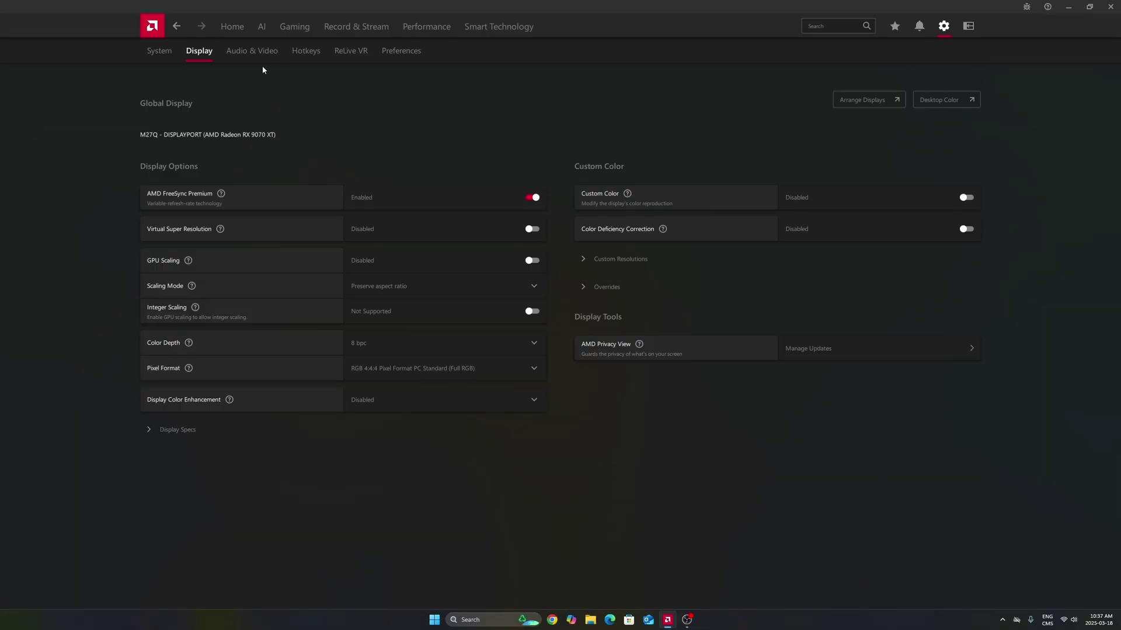
Compare the global graphics options for both GPUs, finishing on the RX 9070 XT.
{"action": "left_click", "coordinate": [292, 27]}
{"action": "left_click", "coordinate": [205, 54]}
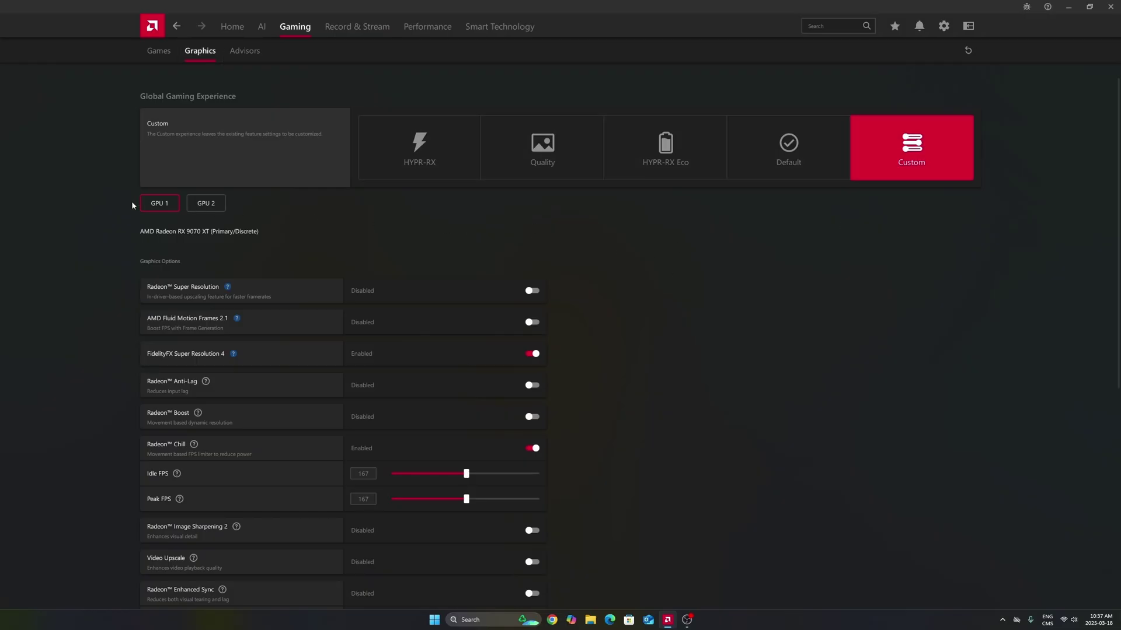
{"action": "left_click", "coordinate": [206, 209]}
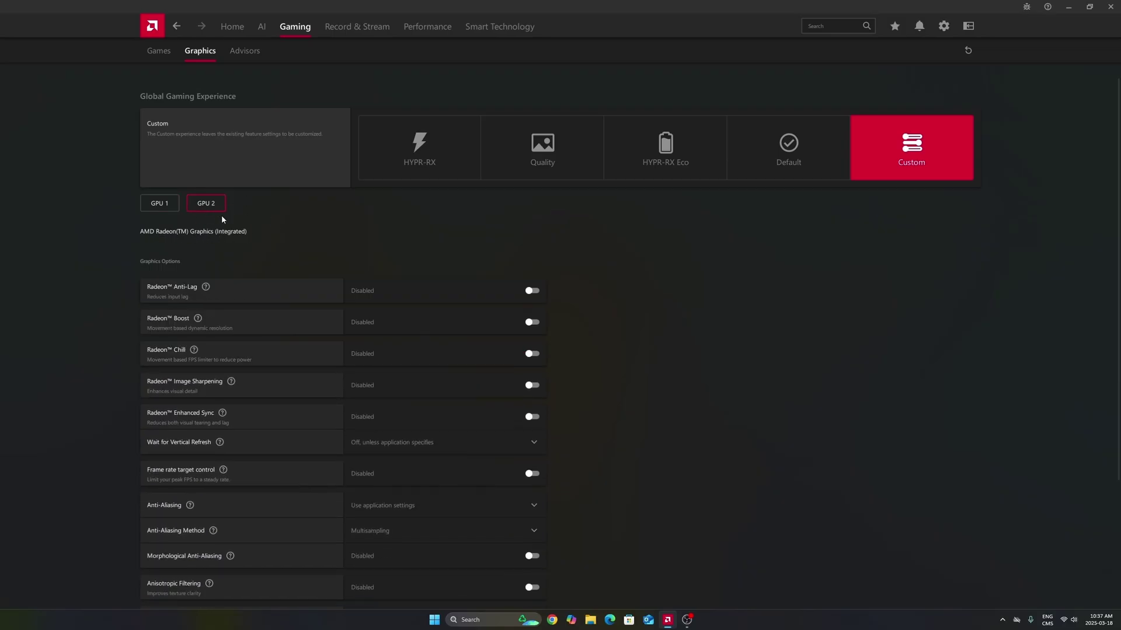
{"action": "left_click", "coordinate": [174, 206]}
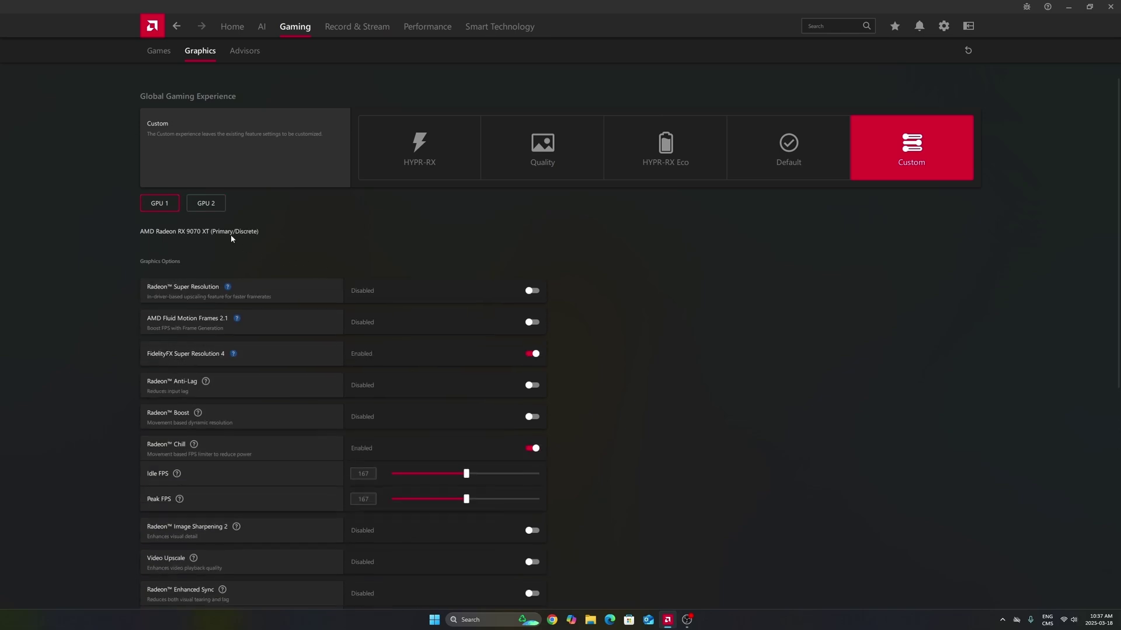
{"action": "left_click", "coordinate": [209, 208]}
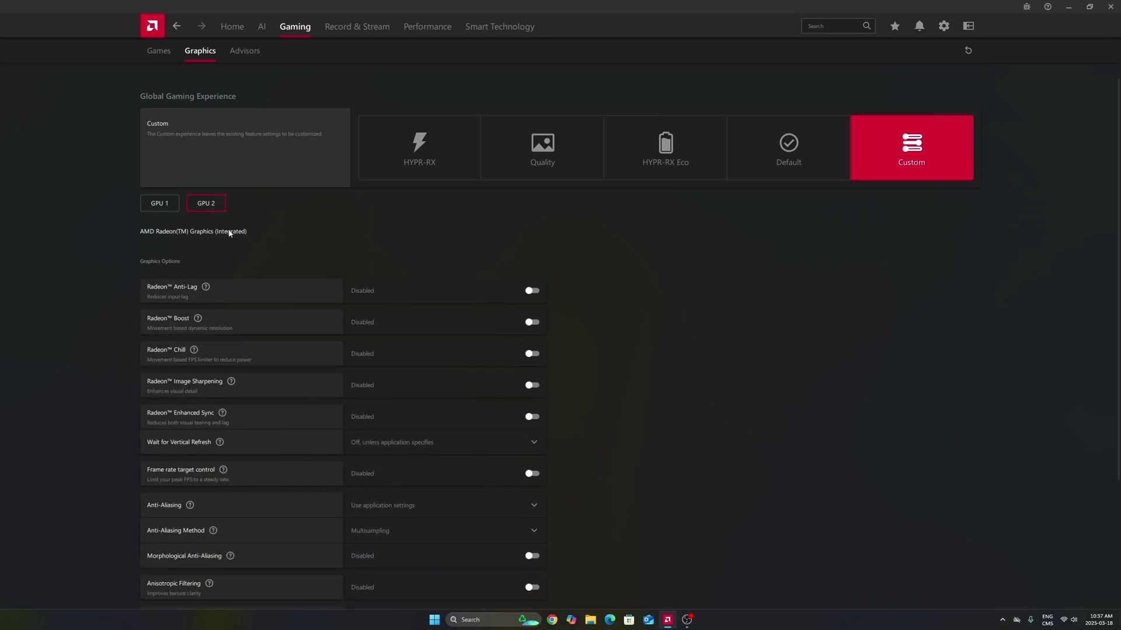
{"action": "left_click", "coordinate": [177, 202]}
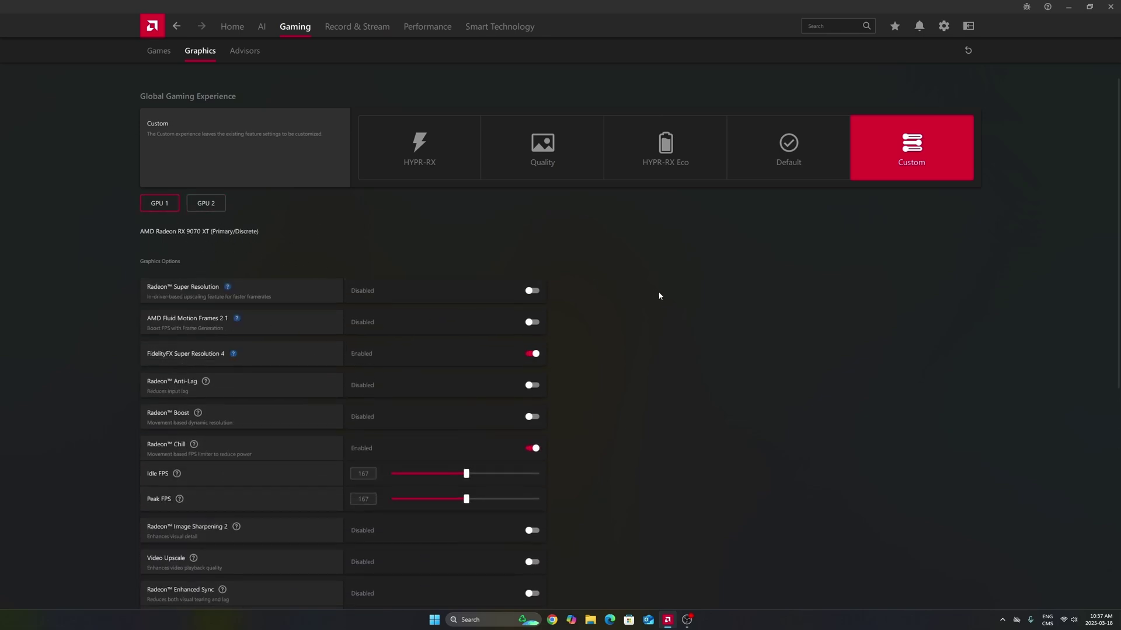
Scroll down and view the FidelityFX Super Resolution 4 explanation.
{"action": "scroll", "coordinate": [654, 293], "scroll_direction": "down", "scroll_amount": 1}
{"action": "scroll", "coordinate": [648, 295], "scroll_direction": "down", "scroll_amount": 2}
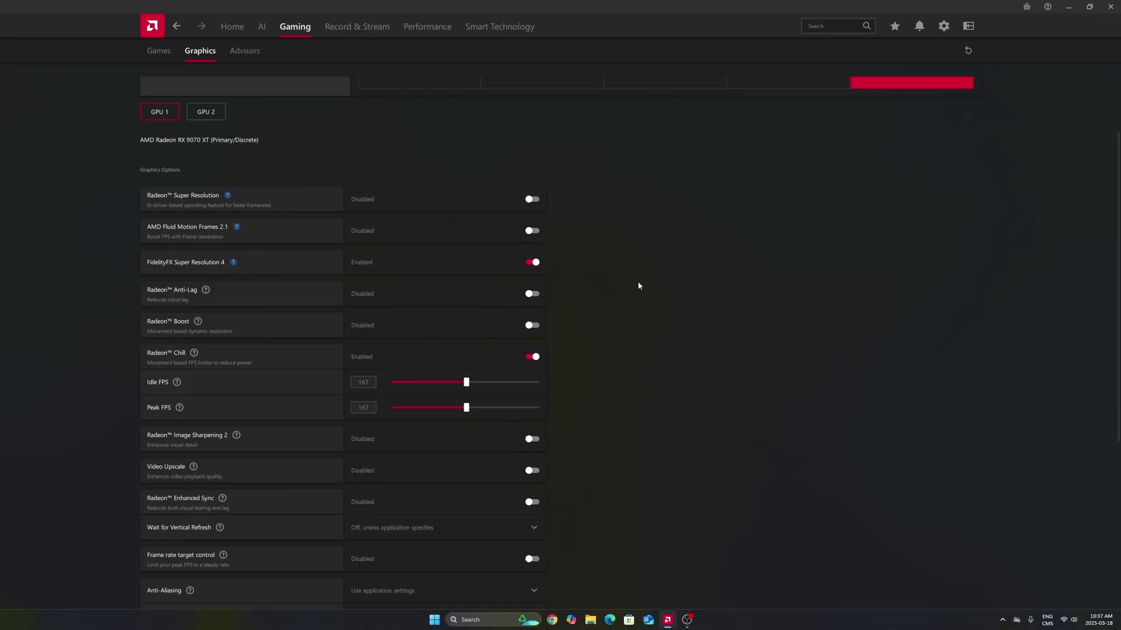
{"action": "mouse_move", "coordinate": [176, 270]}
{"action": "left_click", "coordinate": [233, 262]}
{"action": "scroll", "coordinate": [633, 257], "scroll_direction": "down", "scroll_amount": 3}
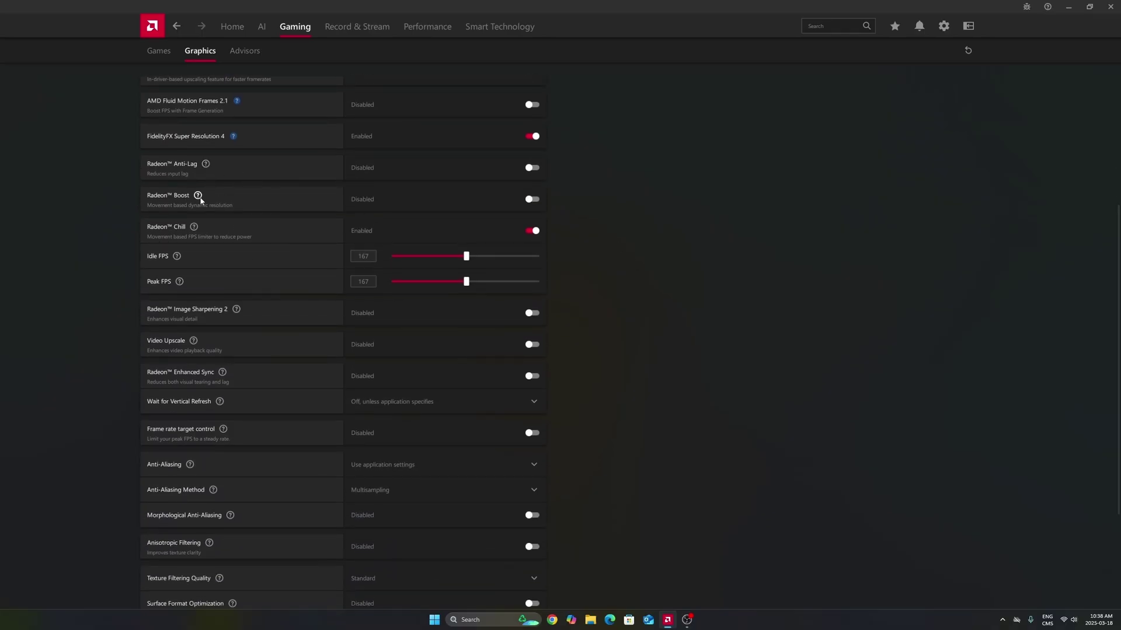
{"action": "scroll", "coordinate": [244, 192], "scroll_direction": "down", "scroll_amount": 1}
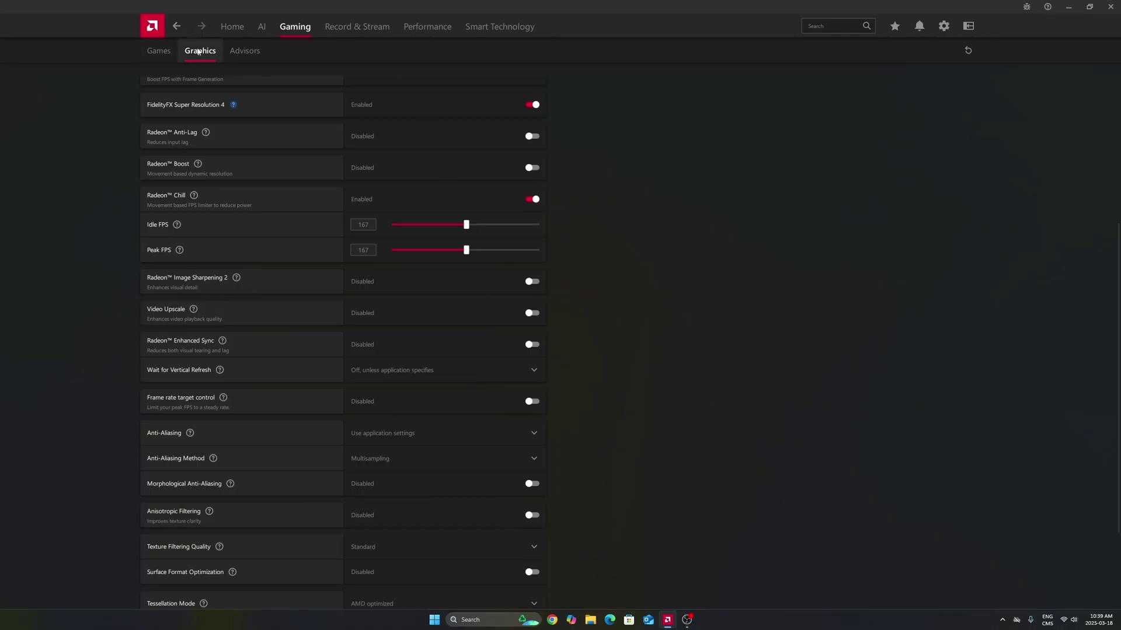
{"action": "scroll", "coordinate": [450, 99], "scroll_direction": "down", "scroll_amount": 3}
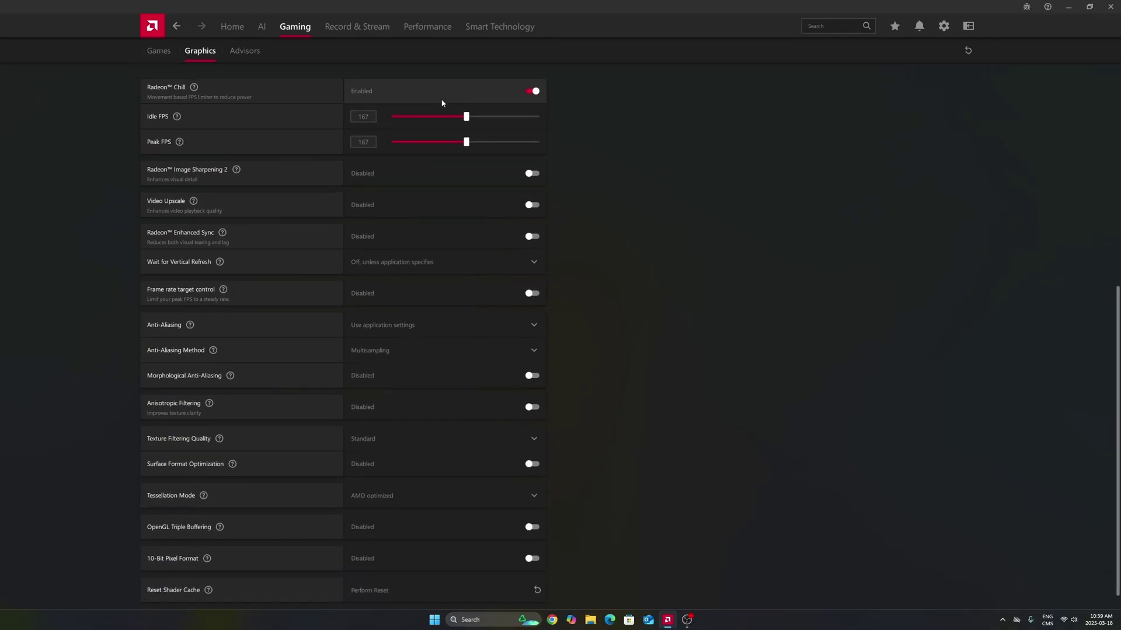
{"action": "scroll", "coordinate": [461, 350], "scroll_direction": "up", "scroll_amount": 10}
{"action": "scroll", "coordinate": [463, 302], "scroll_direction": "down", "scroll_amount": 12}
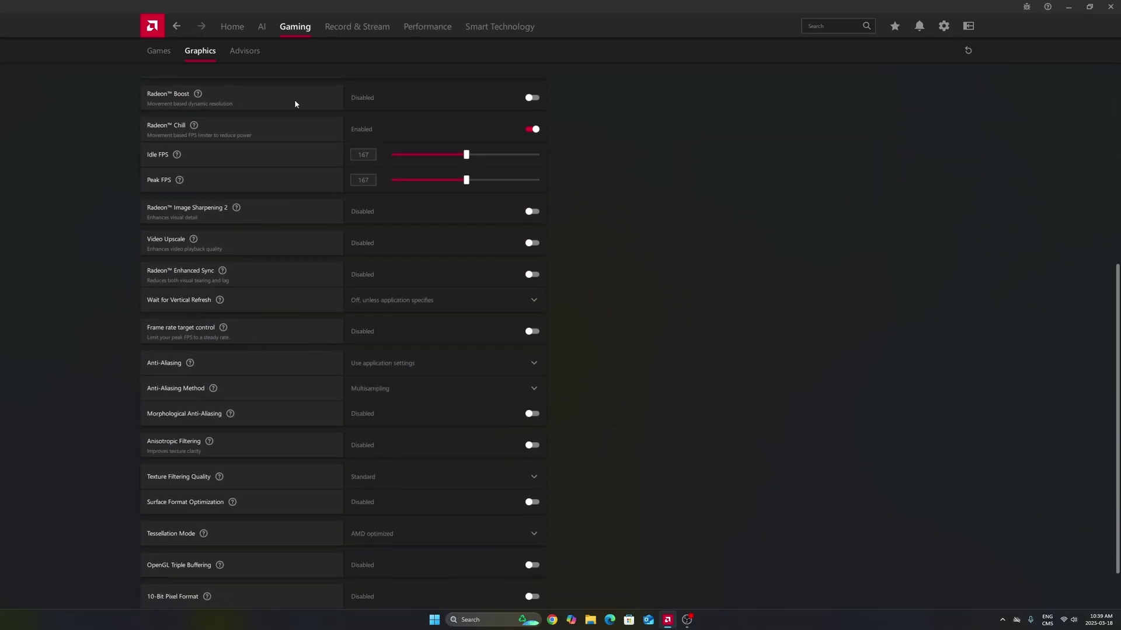
{"action": "left_click", "coordinate": [165, 55]}
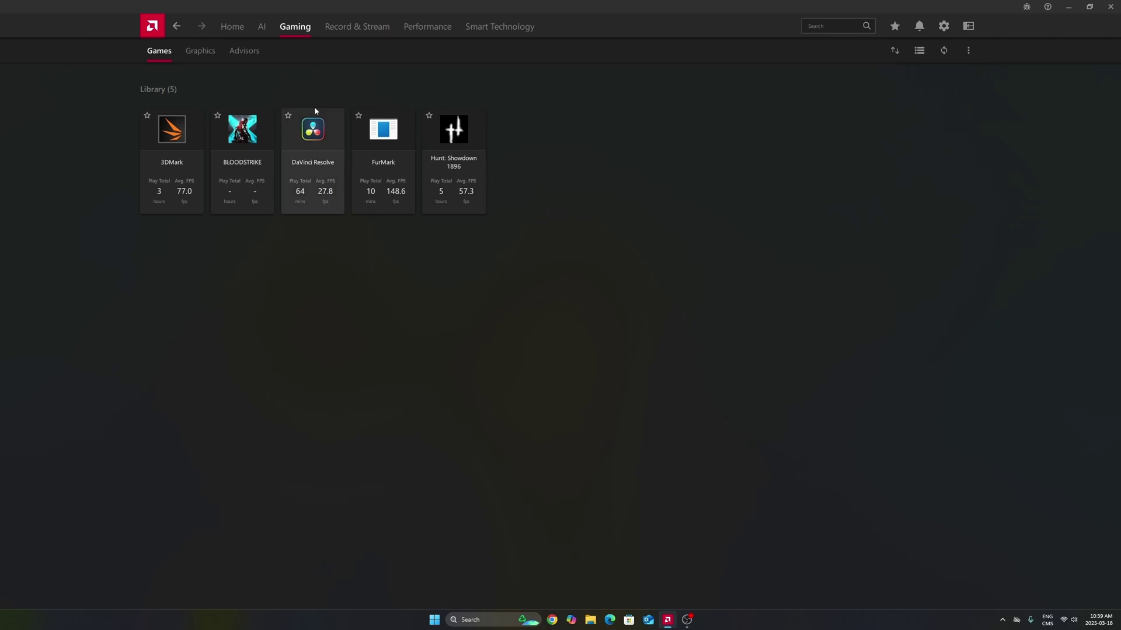
{"action": "left_click", "coordinate": [199, 51]}
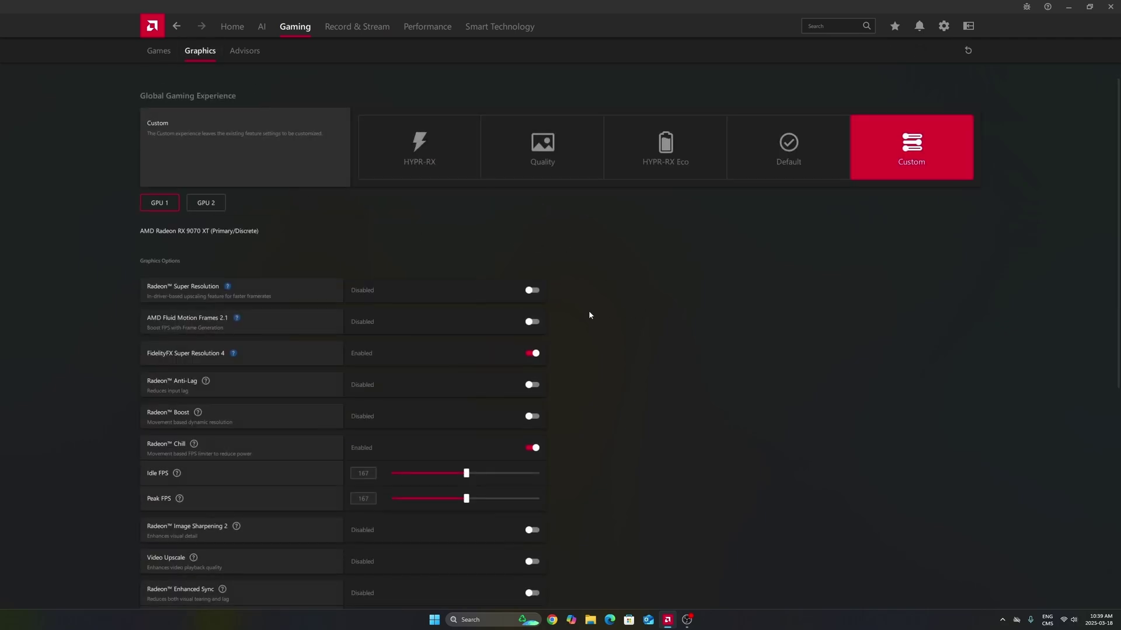
{"action": "scroll", "coordinate": [556, 295], "scroll_direction": "down", "scroll_amount": 6}
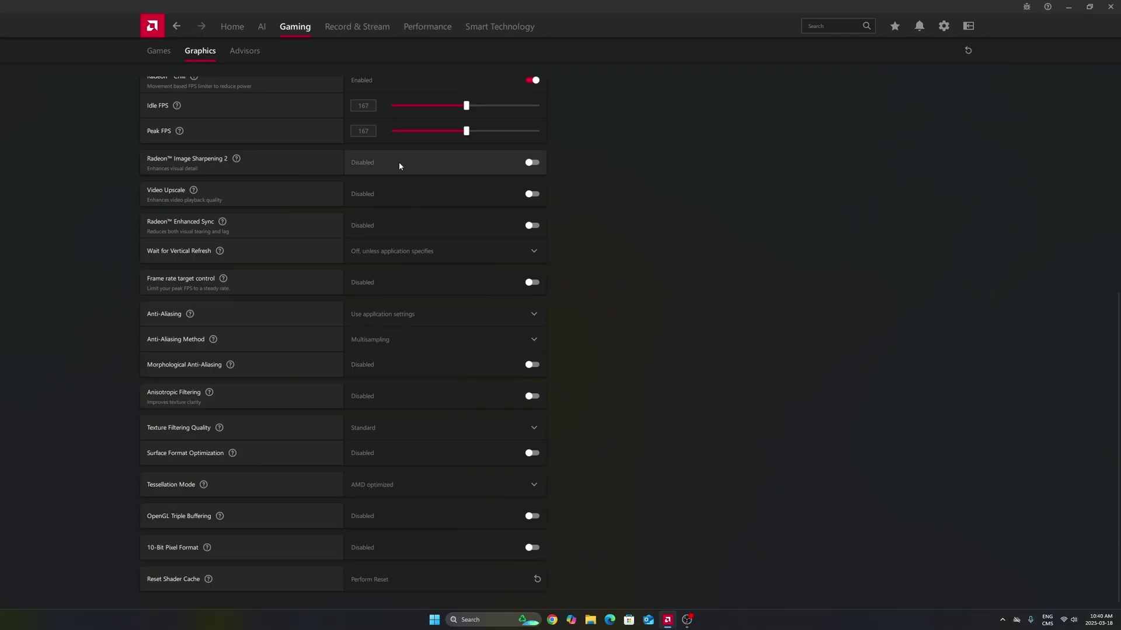
Toggle Radeon Image Sharpening 2 on and back off, leaving it Disabled.
{"action": "left_click", "coordinate": [534, 163]}
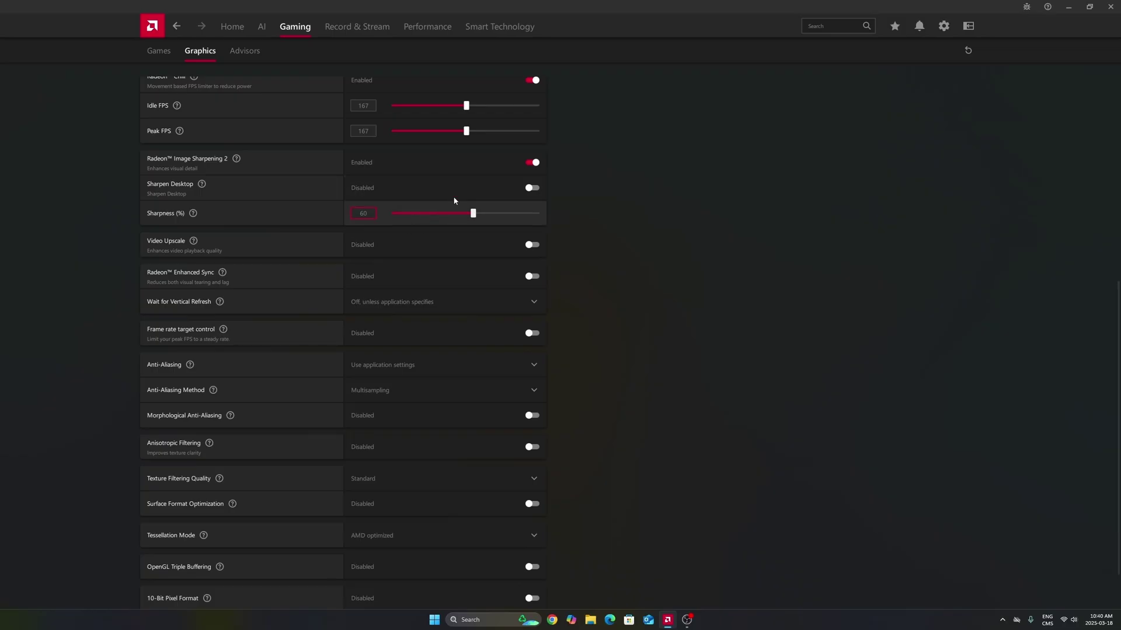
{"action": "left_click", "coordinate": [532, 163]}
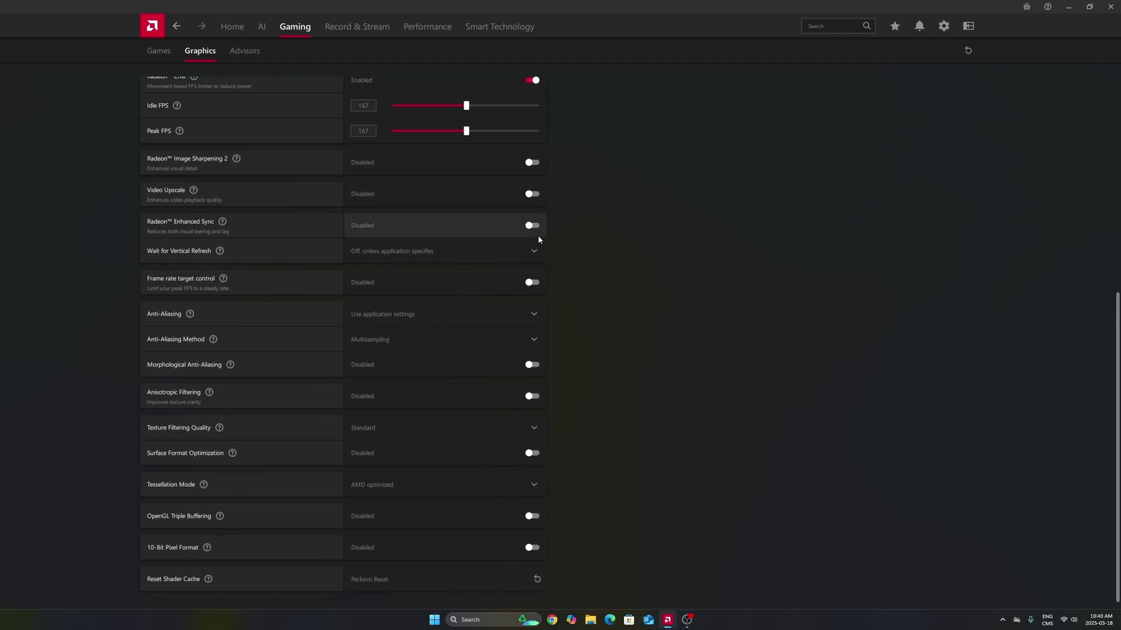
{"action": "scroll", "coordinate": [504, 451], "scroll_direction": "down", "scroll_amount": 1}
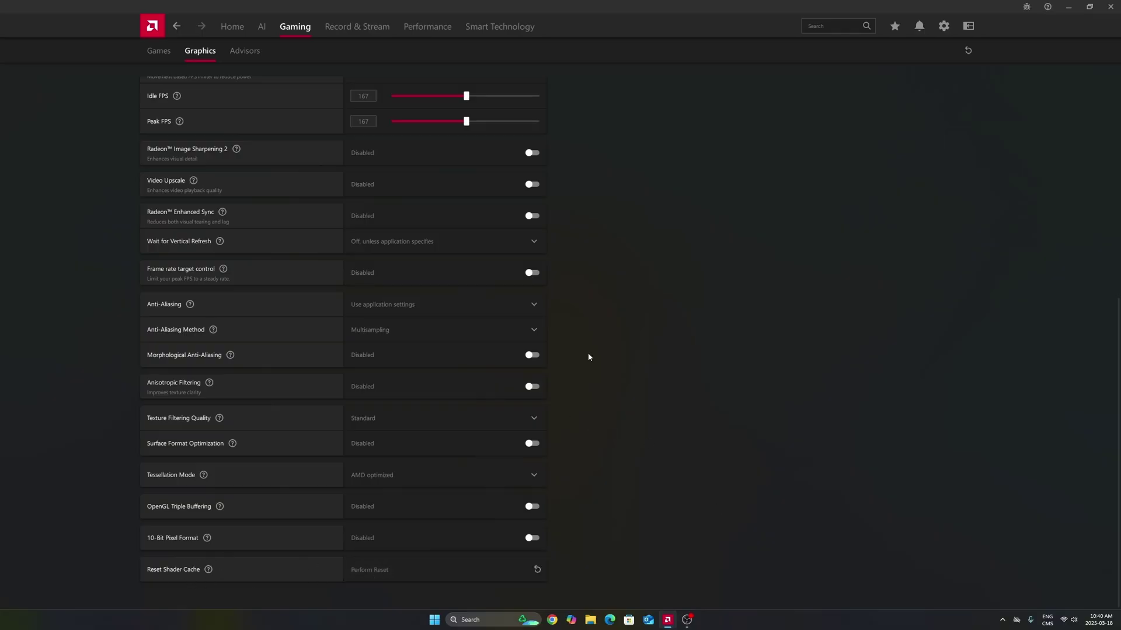
{"action": "scroll", "coordinate": [660, 265], "scroll_direction": "up", "scroll_amount": 6}
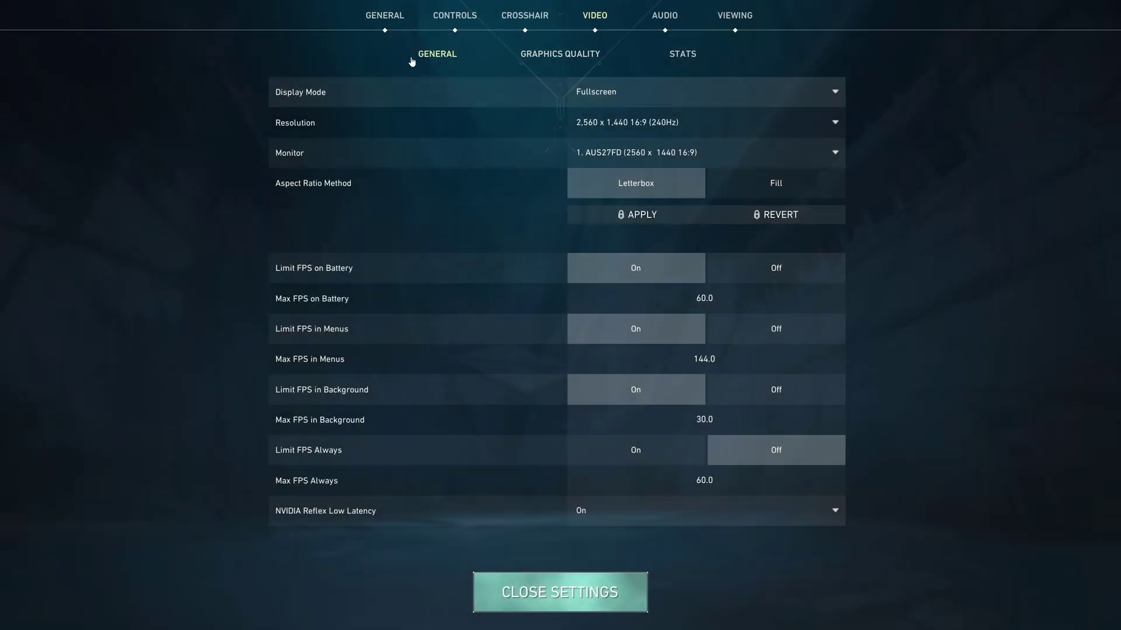
{"action": "left_click", "coordinate": [622, 95]}
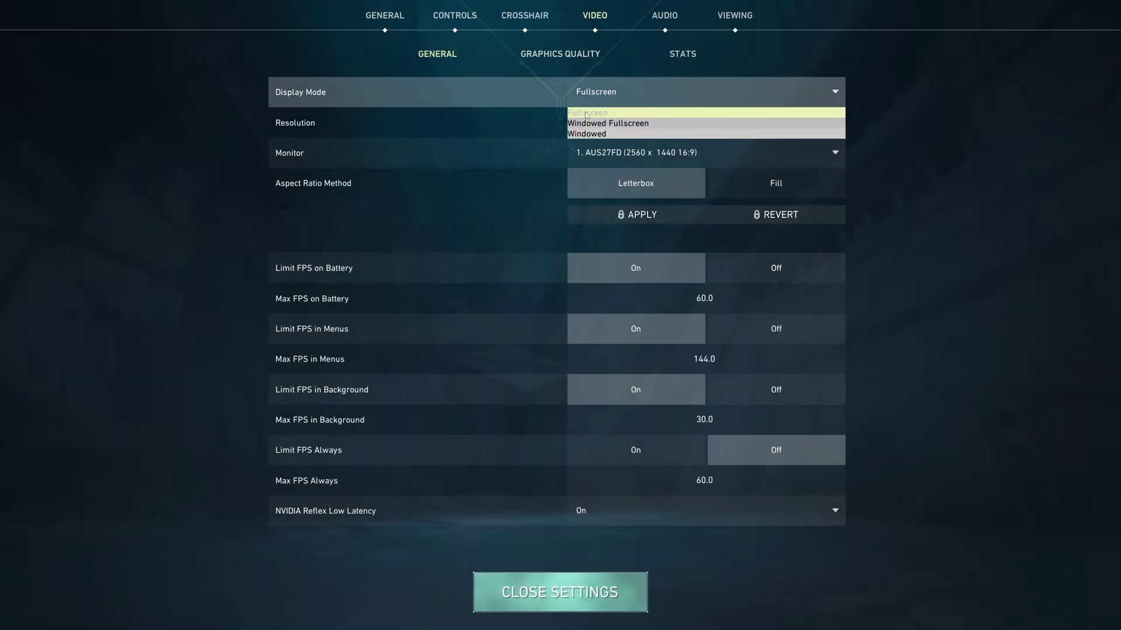
{"action": "left_click", "coordinate": [622, 83]}
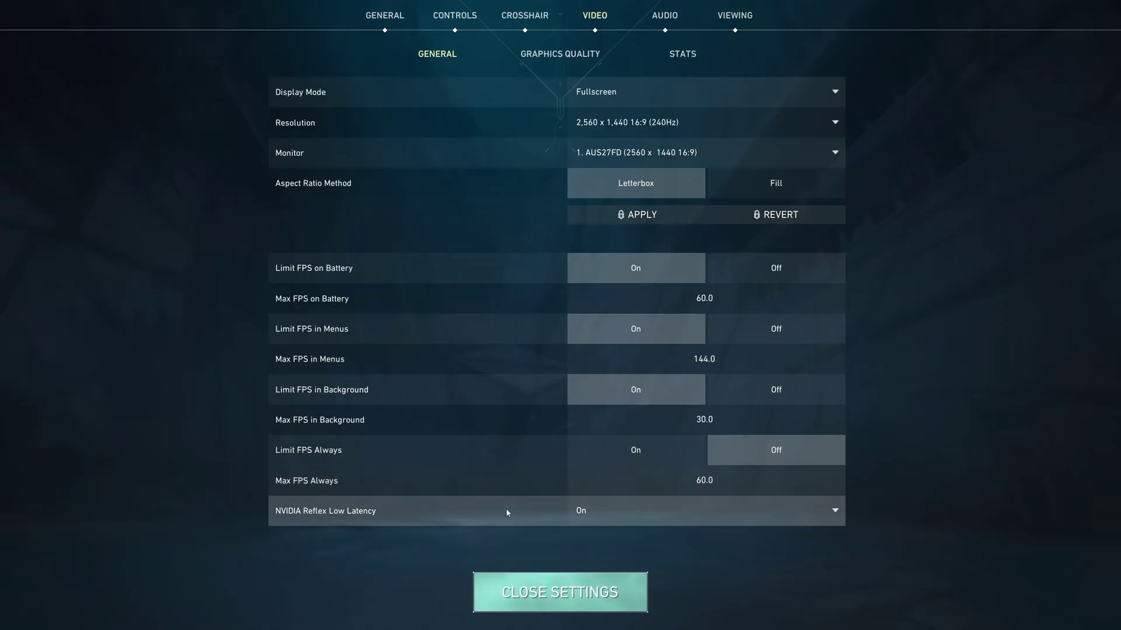
{"action": "mouse_move", "coordinate": [333, 519]}
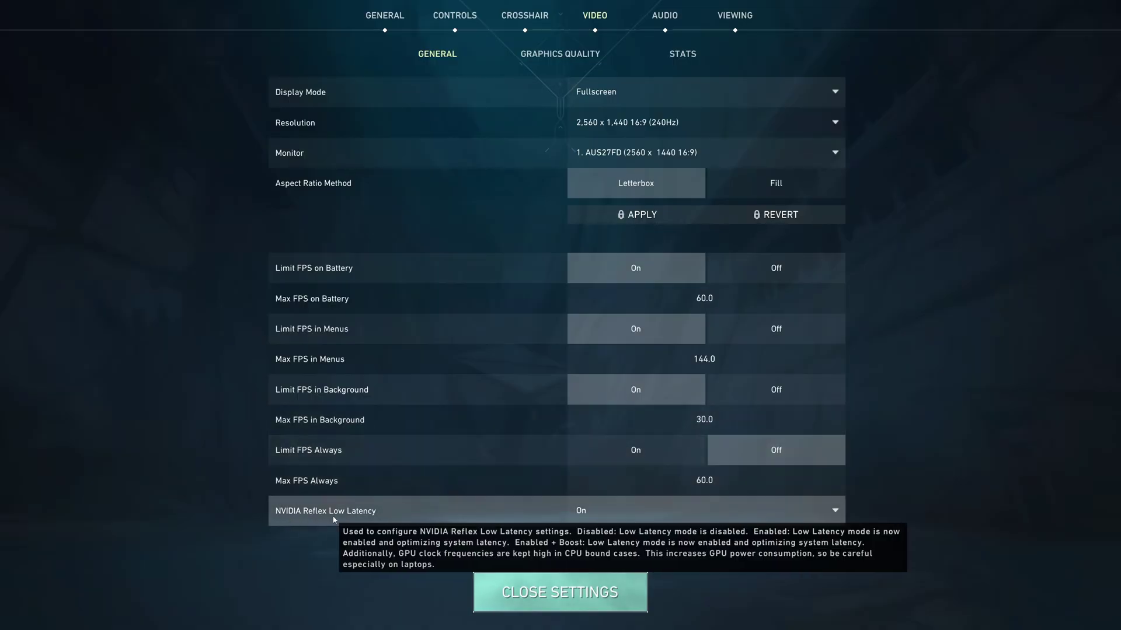
{"action": "left_click", "coordinate": [642, 512]}
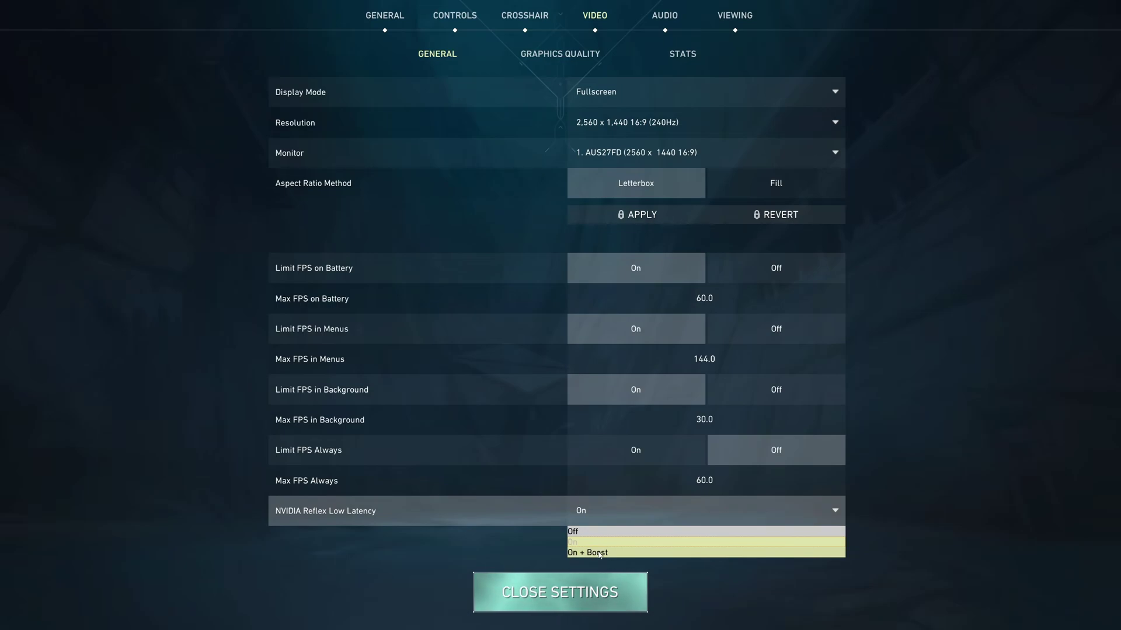
Show Valorant's Graphics Quality settings and keep Anti-Aliasing set to None.
{"action": "left_click", "coordinate": [547, 54]}
{"action": "mouse_move", "coordinate": [285, 101]}
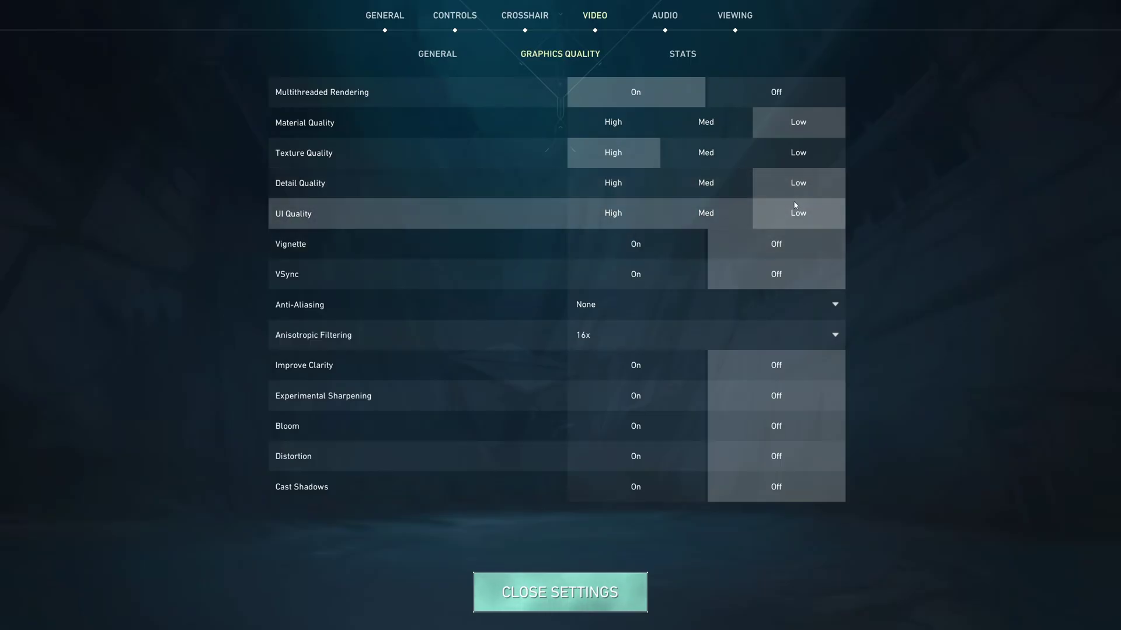
{"action": "mouse_move", "coordinate": [292, 249]}
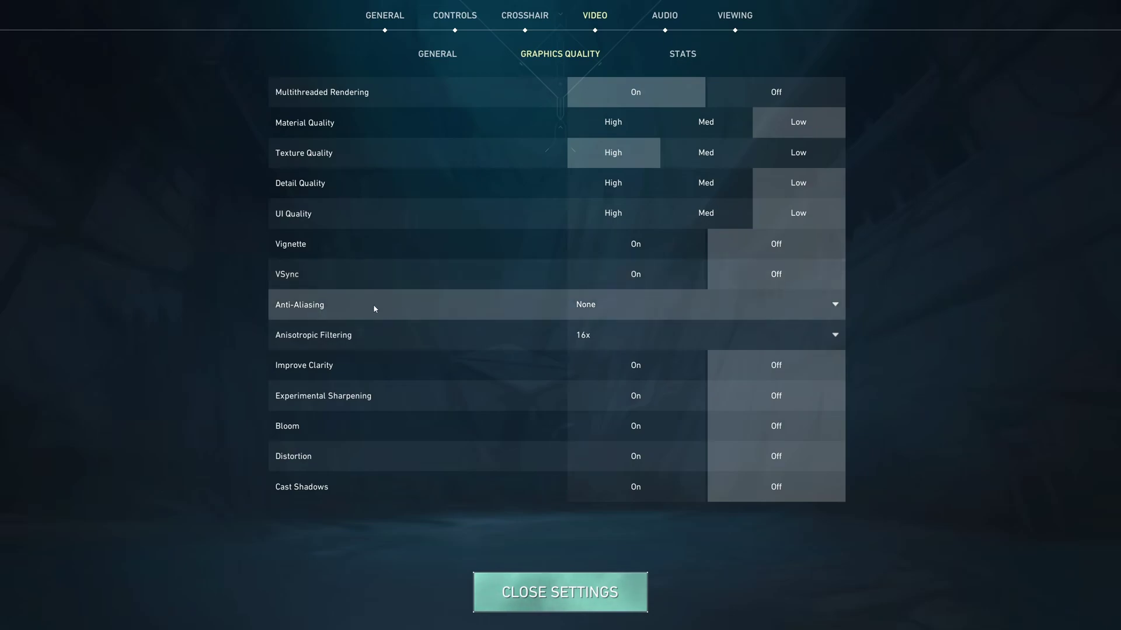
{"action": "left_click", "coordinate": [649, 304]}
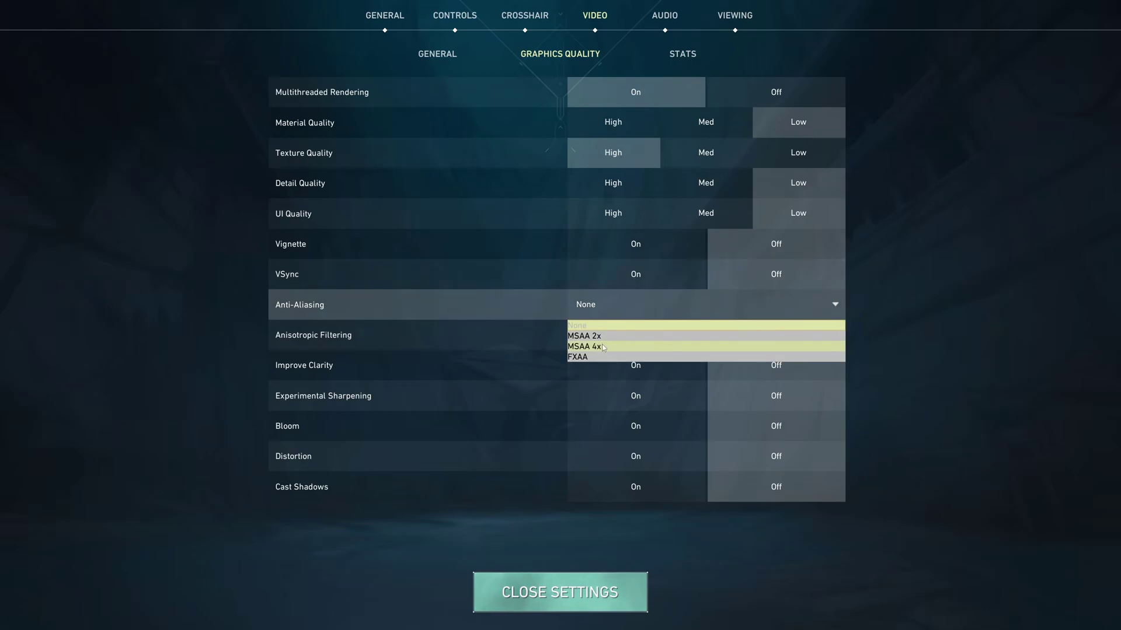
{"action": "left_click", "coordinate": [594, 327]}
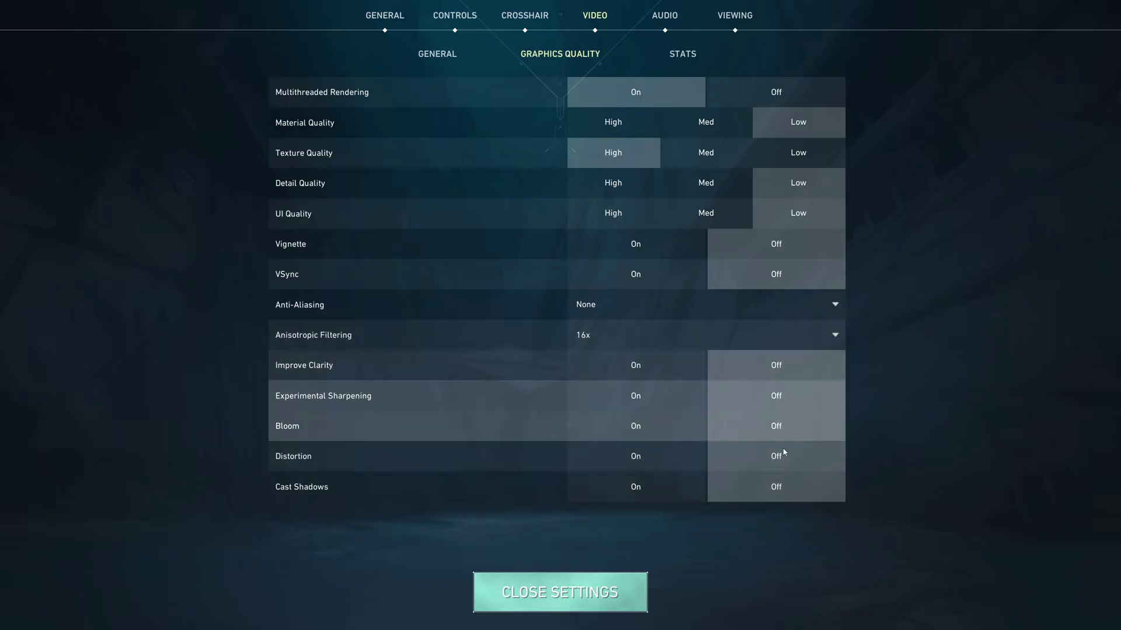
{"action": "mouse_move", "coordinate": [295, 367]}
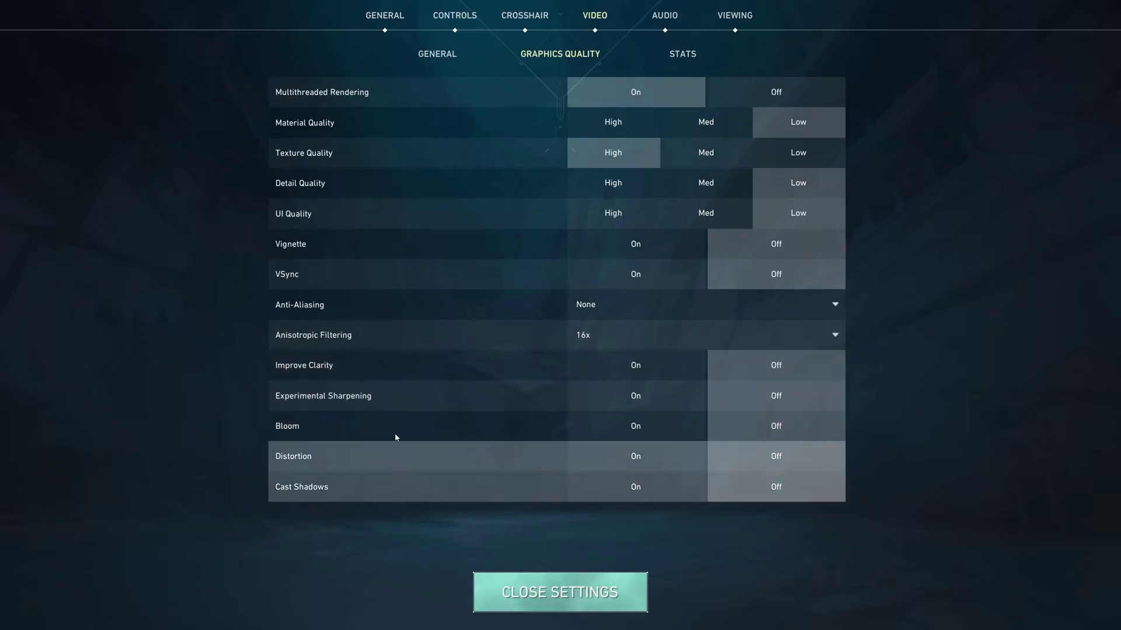
Review the Video Stats page, where Client FPS and Server Tick Rate show as Text Only.
{"action": "left_click", "coordinate": [680, 52]}
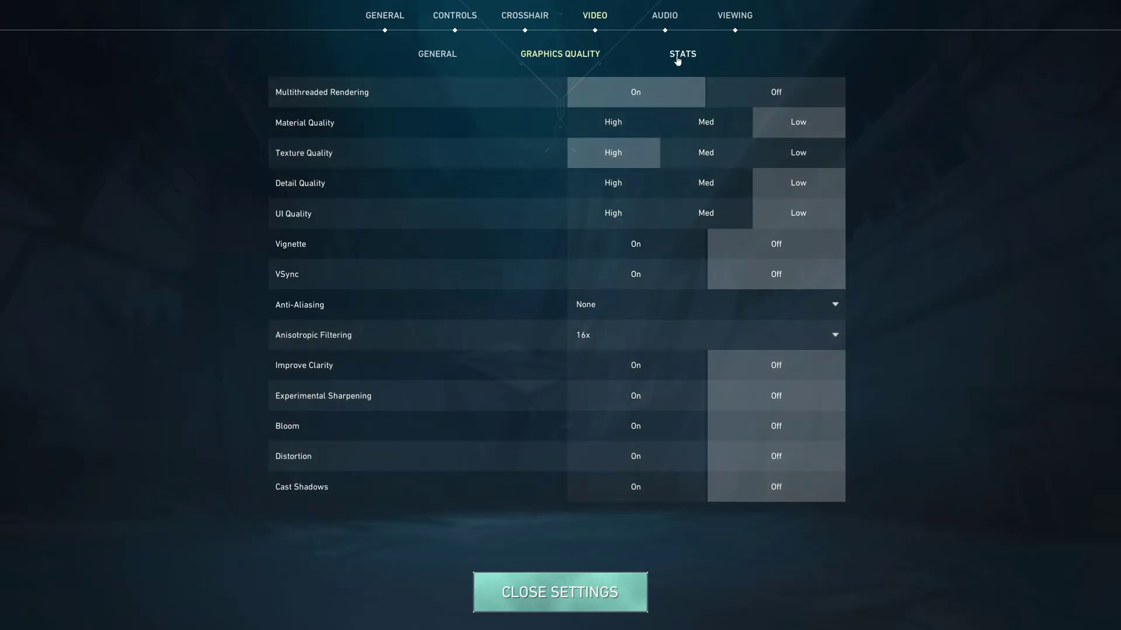
{"action": "scroll", "coordinate": [595, 171], "scroll_direction": "down", "scroll_amount": 8}
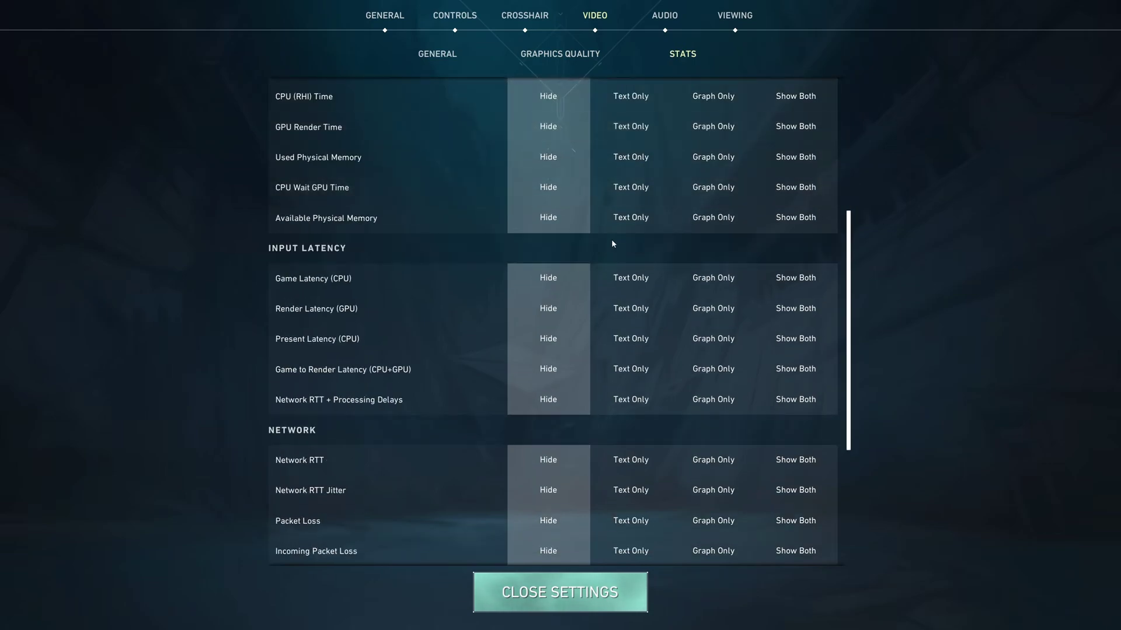
{"action": "scroll", "coordinate": [554, 300], "scroll_direction": "up", "scroll_amount": 8}
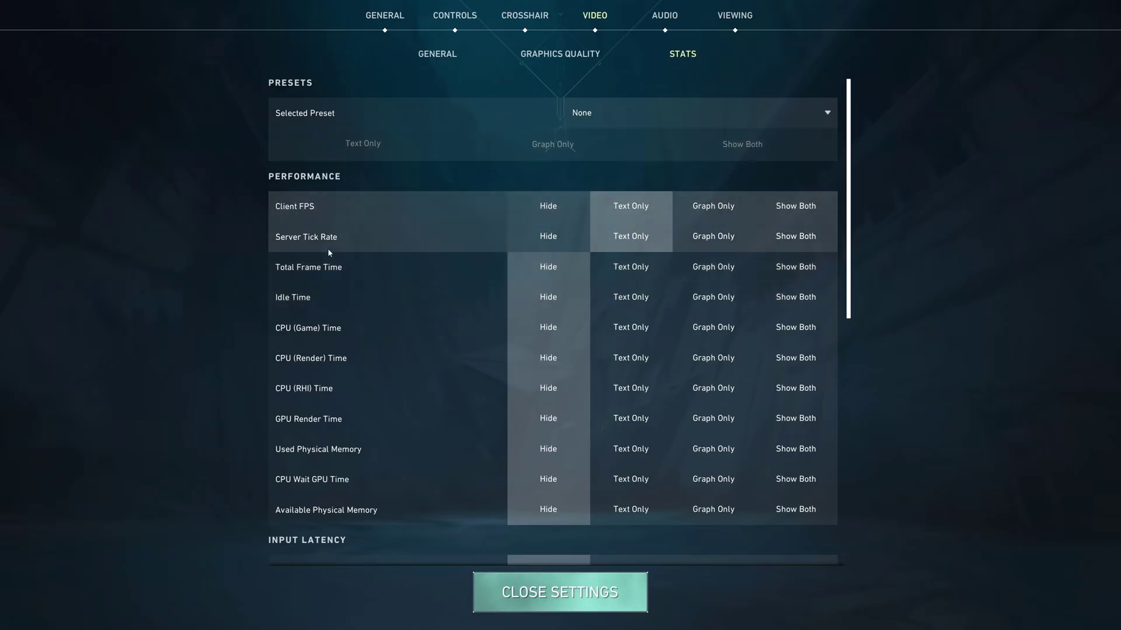
{"action": "scroll", "coordinate": [328, 252], "scroll_direction": "down", "scroll_amount": 1}
{"action": "scroll", "coordinate": [371, 233], "scroll_direction": "down", "scroll_amount": 3}
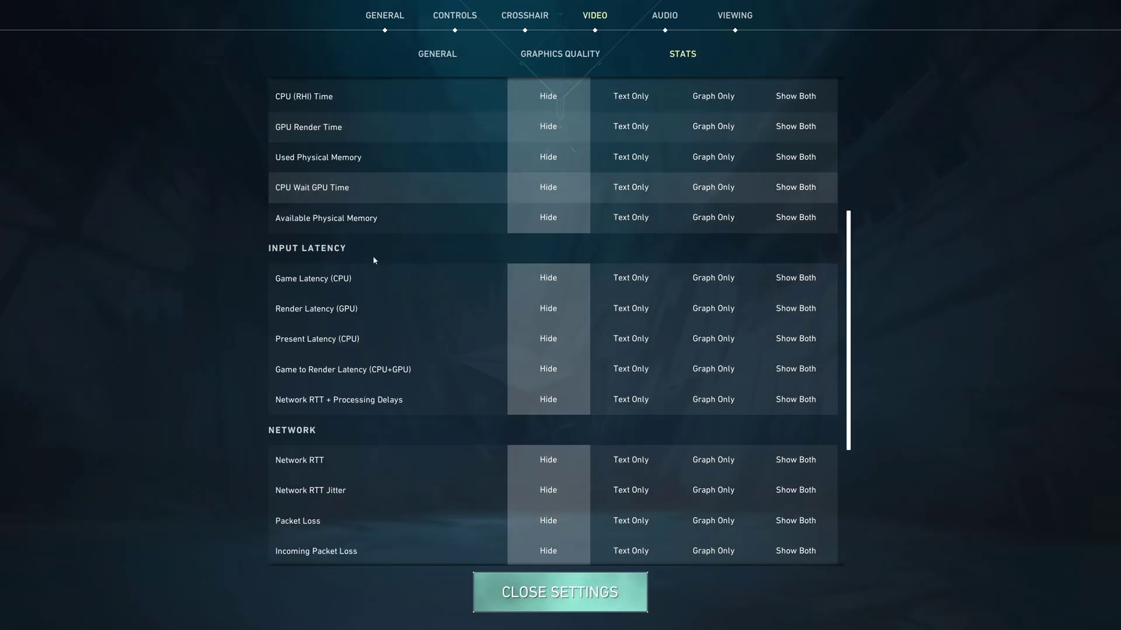
{"action": "scroll", "coordinate": [371, 263], "scroll_direction": "down", "scroll_amount": 1}
{"action": "scroll", "coordinate": [371, 280], "scroll_direction": "down", "scroll_amount": 3}
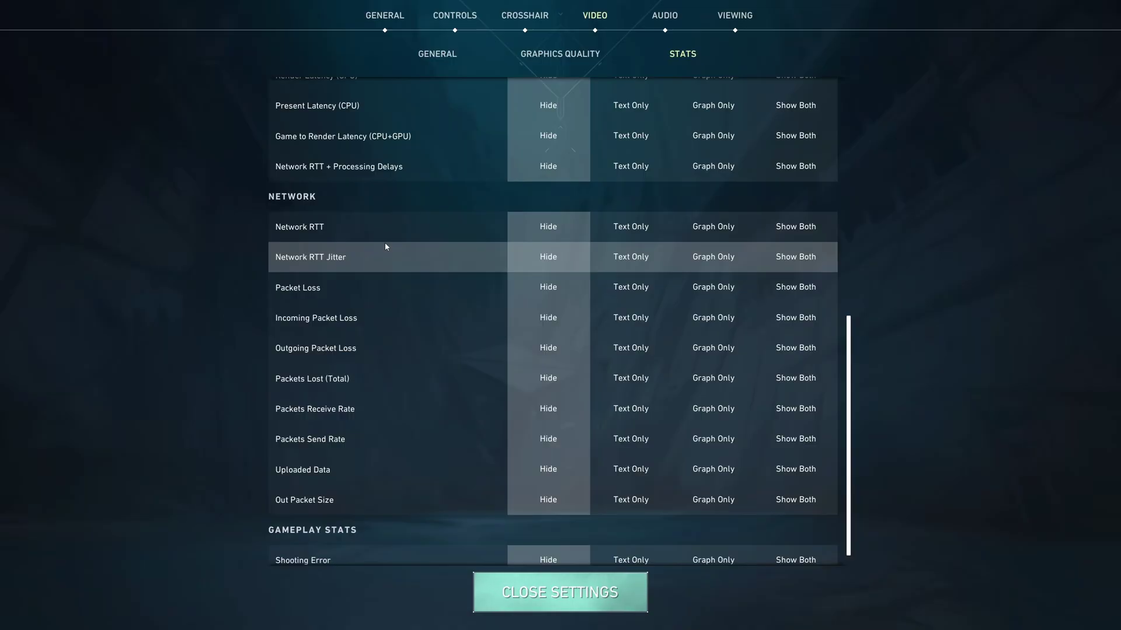
{"action": "scroll", "coordinate": [426, 332], "scroll_direction": "up", "scroll_amount": 5}
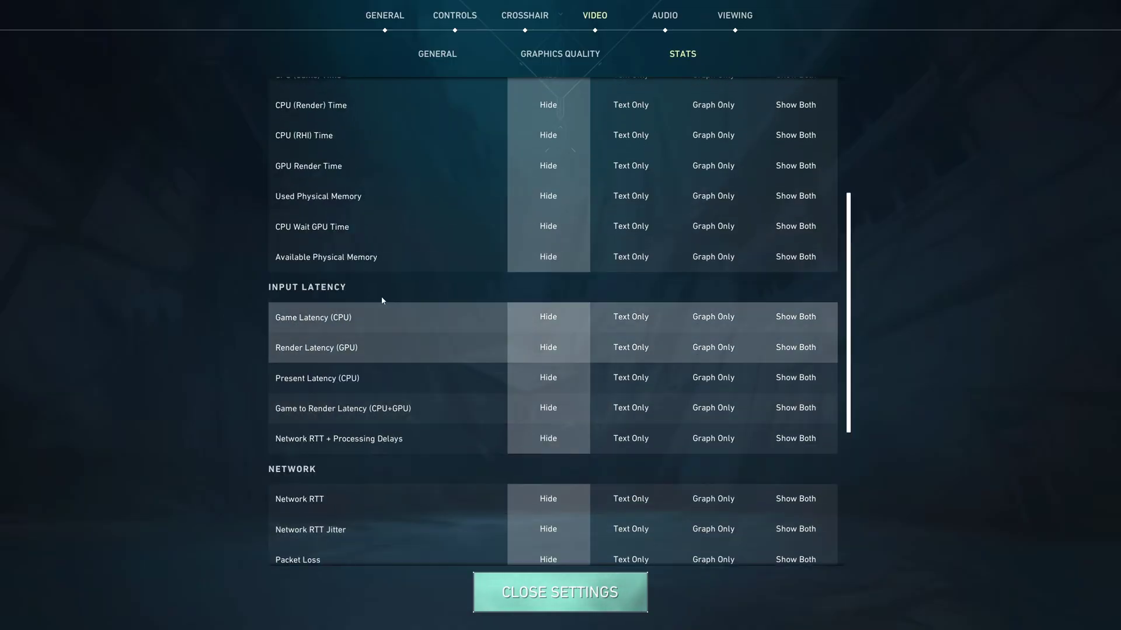
{"action": "scroll", "coordinate": [457, 348], "scroll_direction": "up", "scroll_amount": 5}
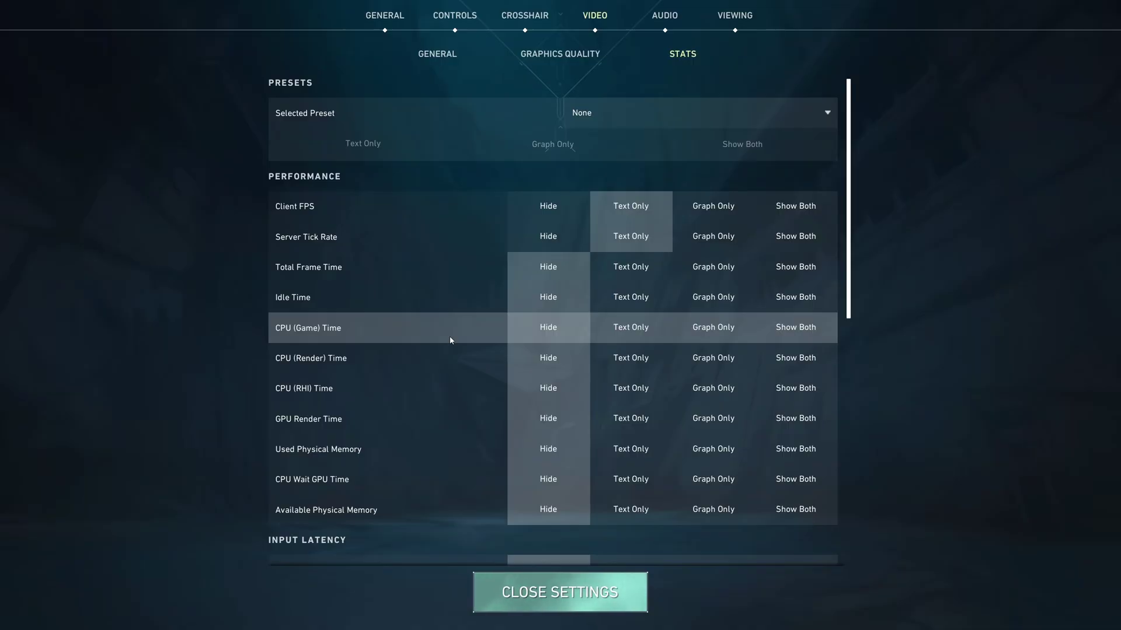
Switch back to Valorant's Video Graphics Quality page.
{"action": "left_click", "coordinate": [559, 54]}
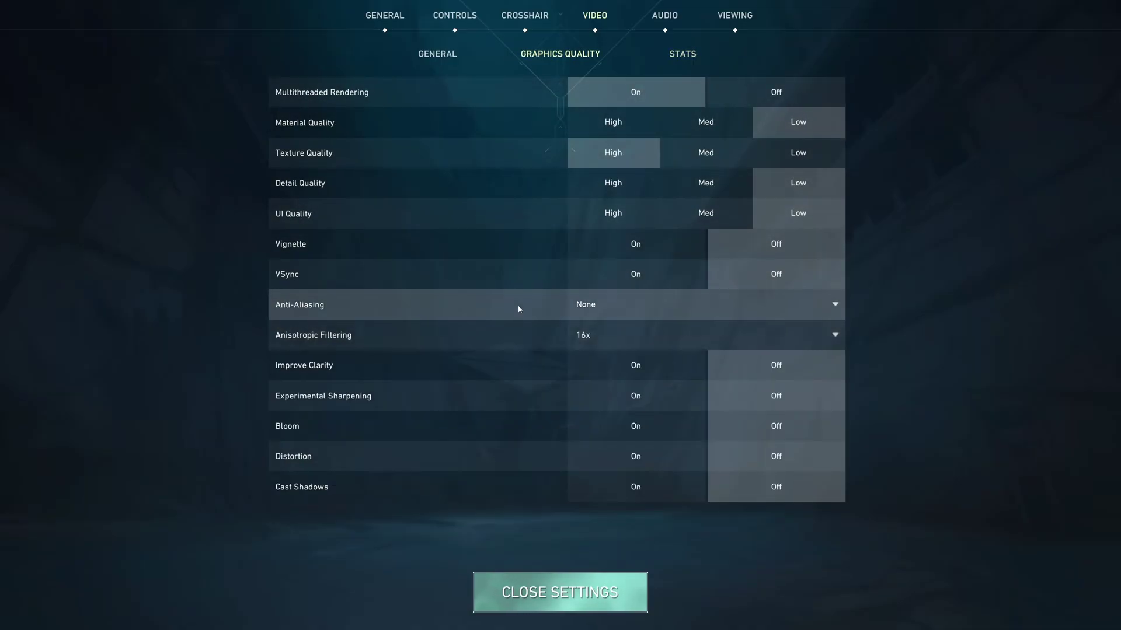